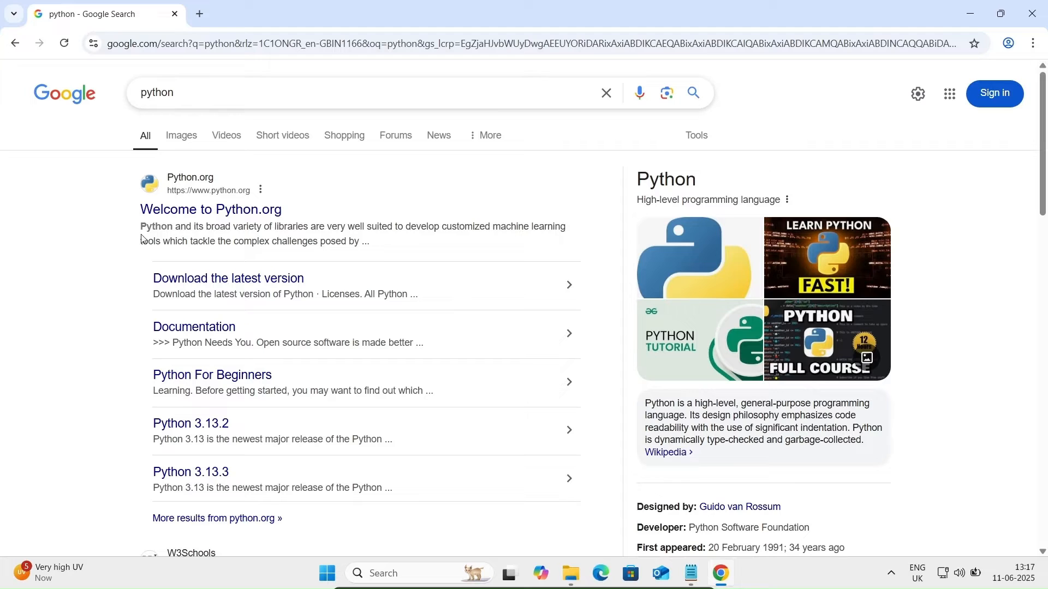
# Go to the Python website's downloads and open the download page for the Python 3.10.1 release.
pyautogui.click(196, 210)
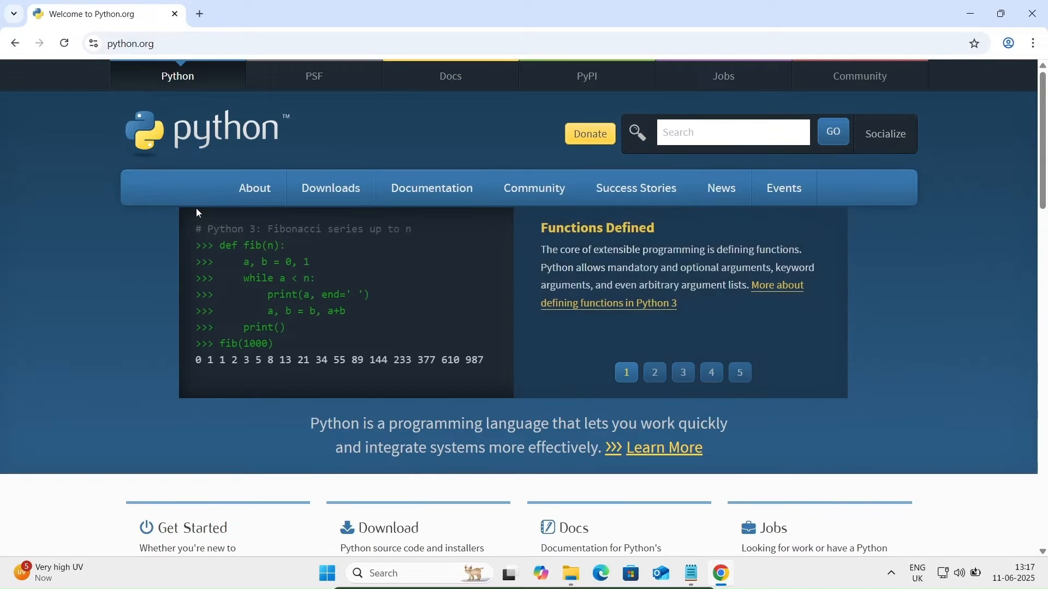
pyautogui.click(330, 189)
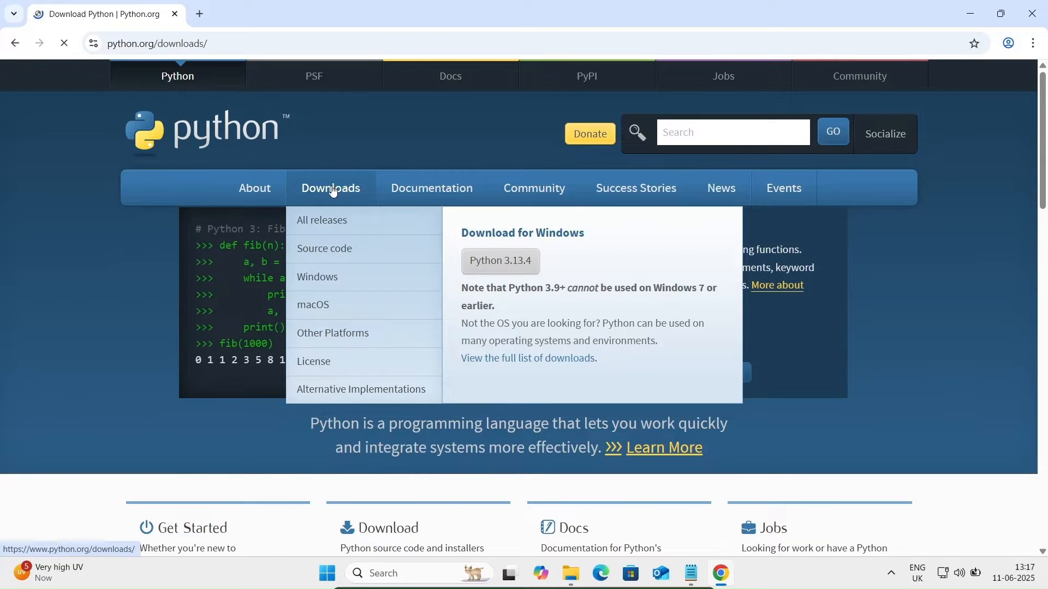
pyautogui.scroll(-5, 80, 489)
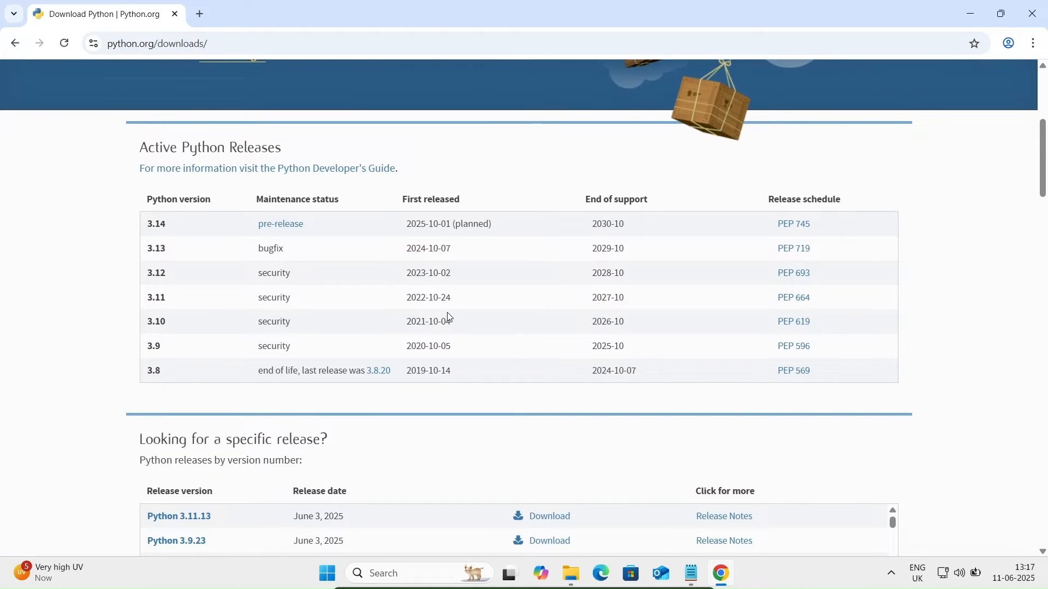
pyautogui.scroll(-4, 62, 379)
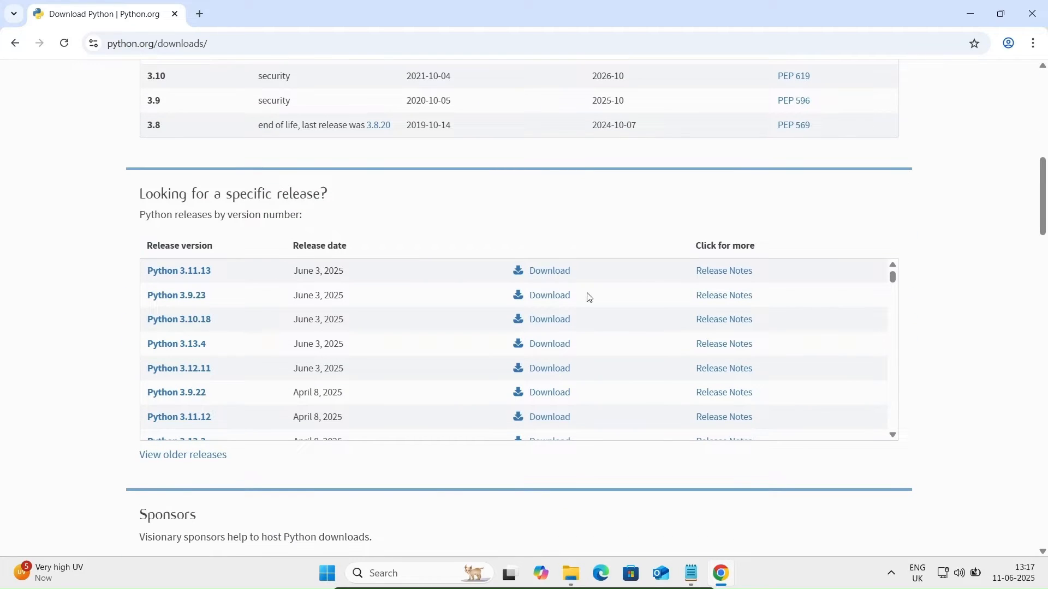
pyautogui.click(894, 345)
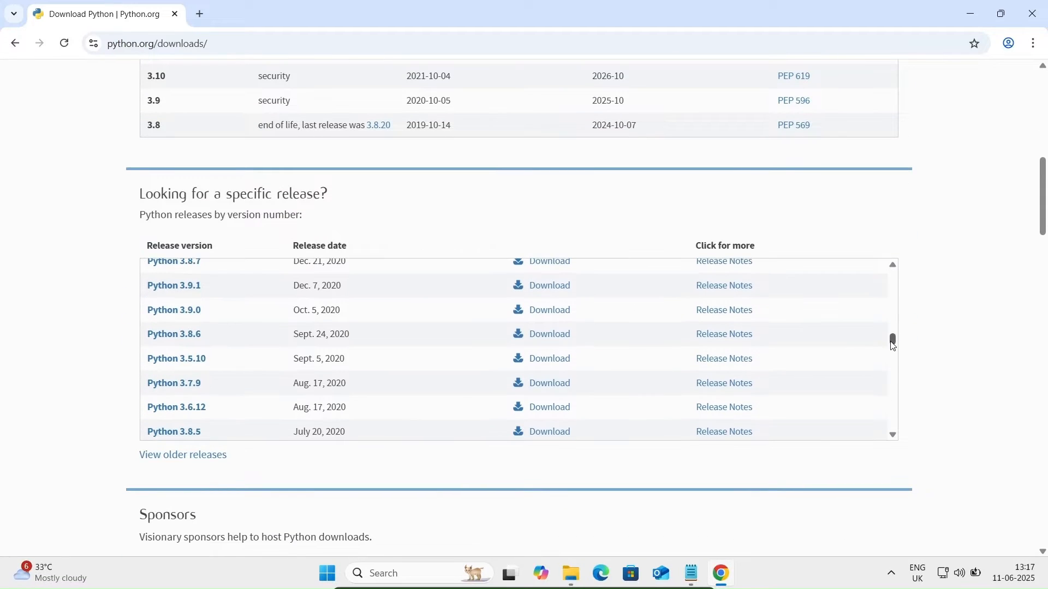
pyautogui.moveTo(894, 345)
pyautogui.mouseDown()
pyautogui.moveTo(892, 365)
pyautogui.moveTo(888, 311)
pyautogui.moveTo(890, 327)
pyautogui.mouseUp()
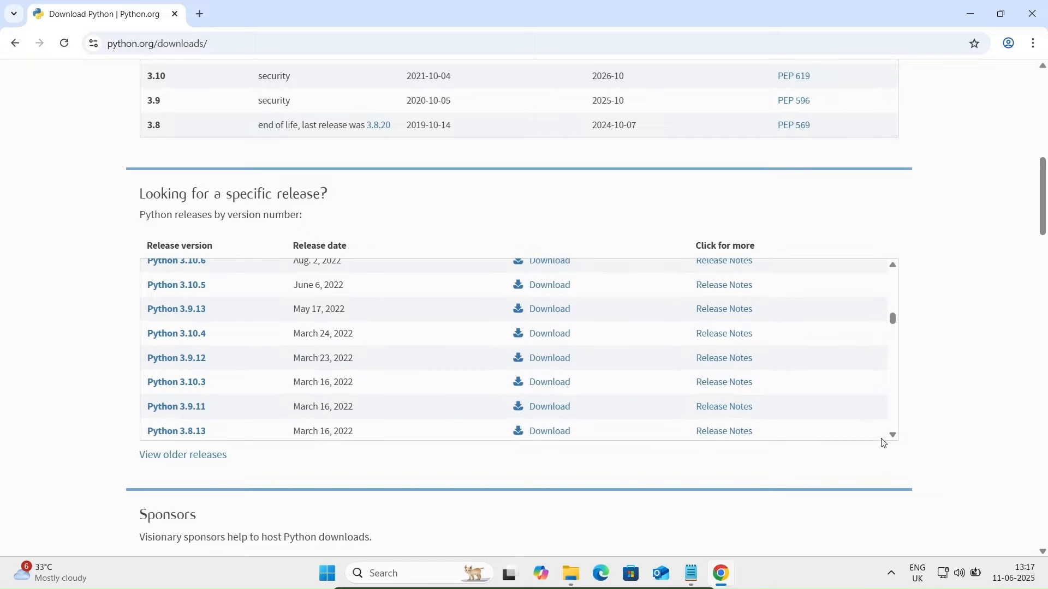
pyautogui.scroll(-3, 896, 437)
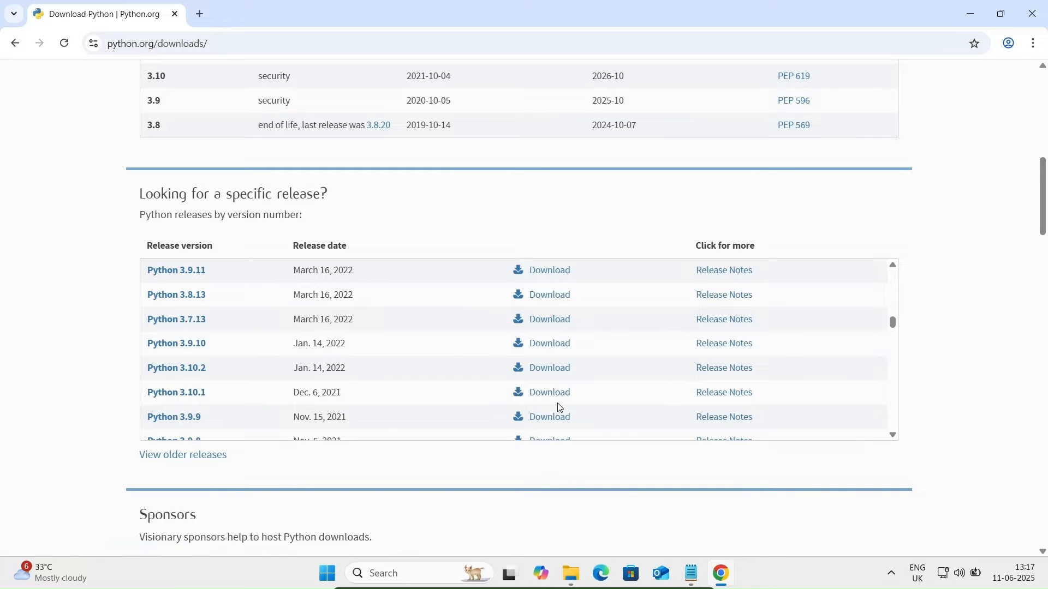
pyautogui.click(540, 398)
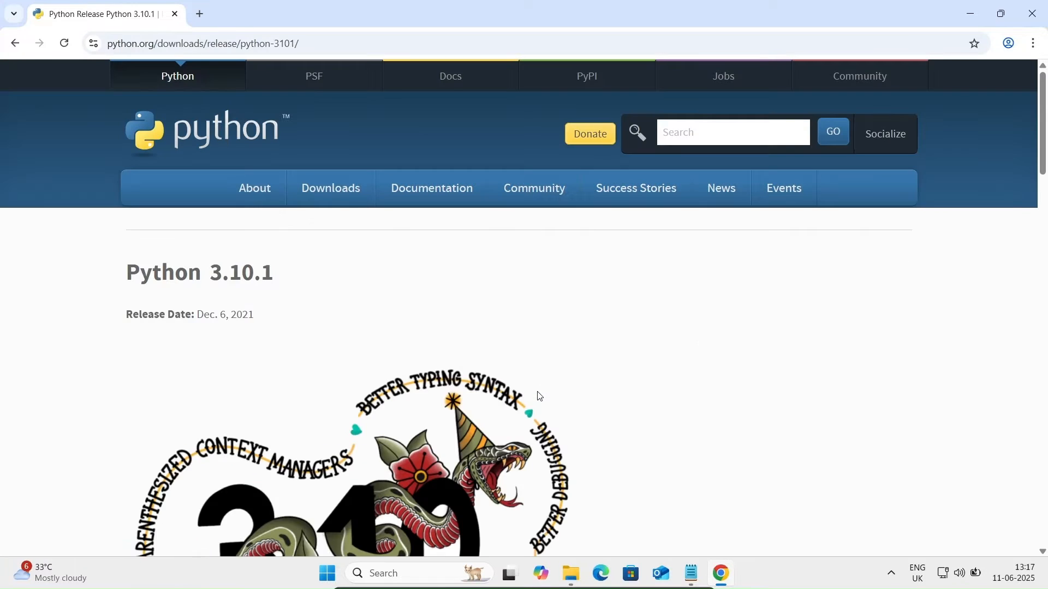
# Download the 64-bit Windows installer of Python 3.10.1 and launch it, minimizing the browser.
pyautogui.moveTo(1044, 171); pyautogui.dragTo(1030, 422)
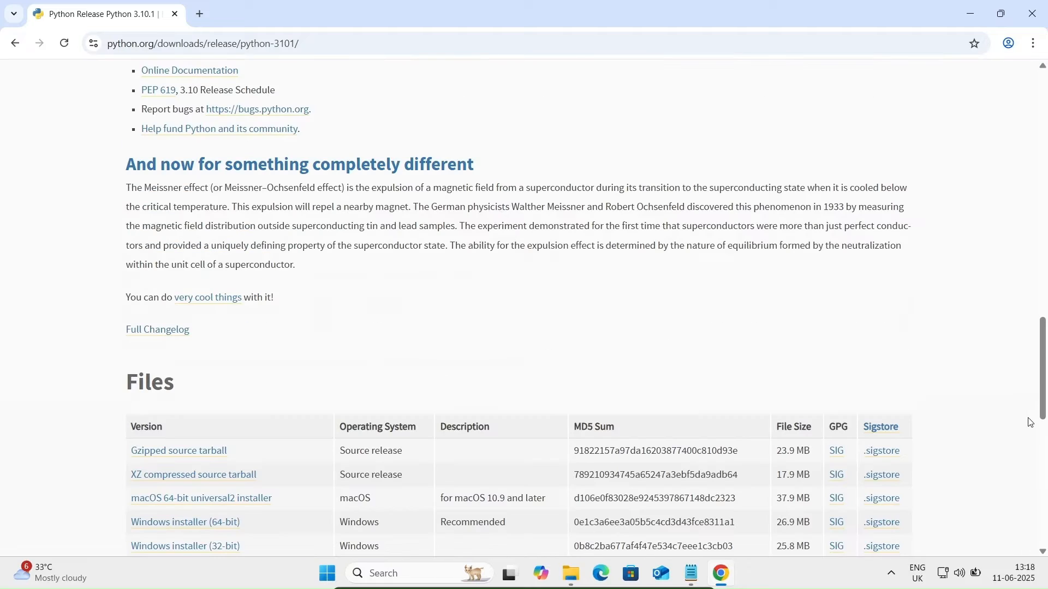
pyautogui.scroll(-3, 655, 385)
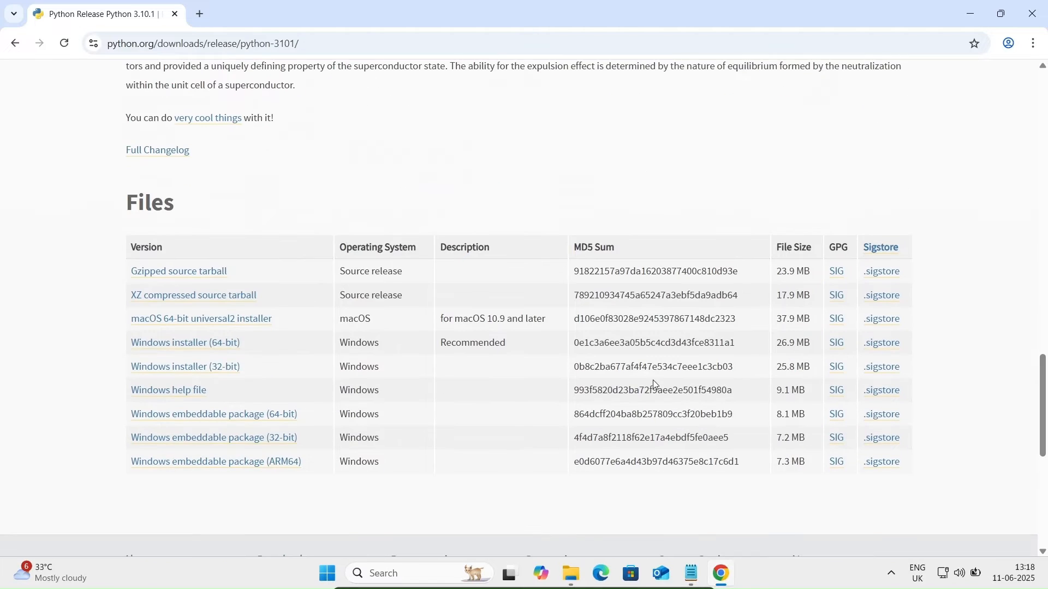
pyautogui.click(173, 344)
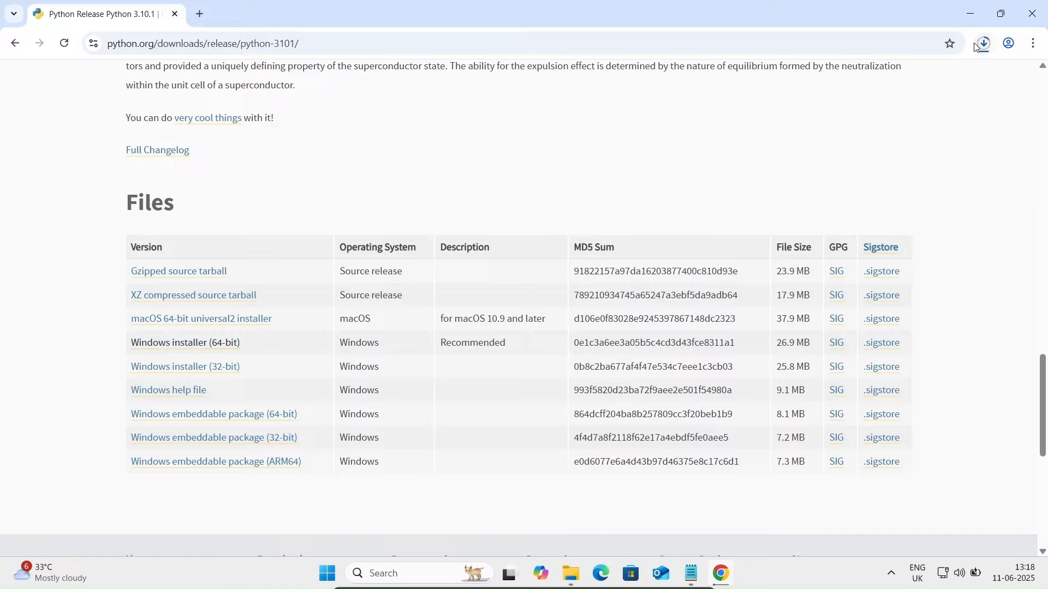
pyautogui.click(982, 43)
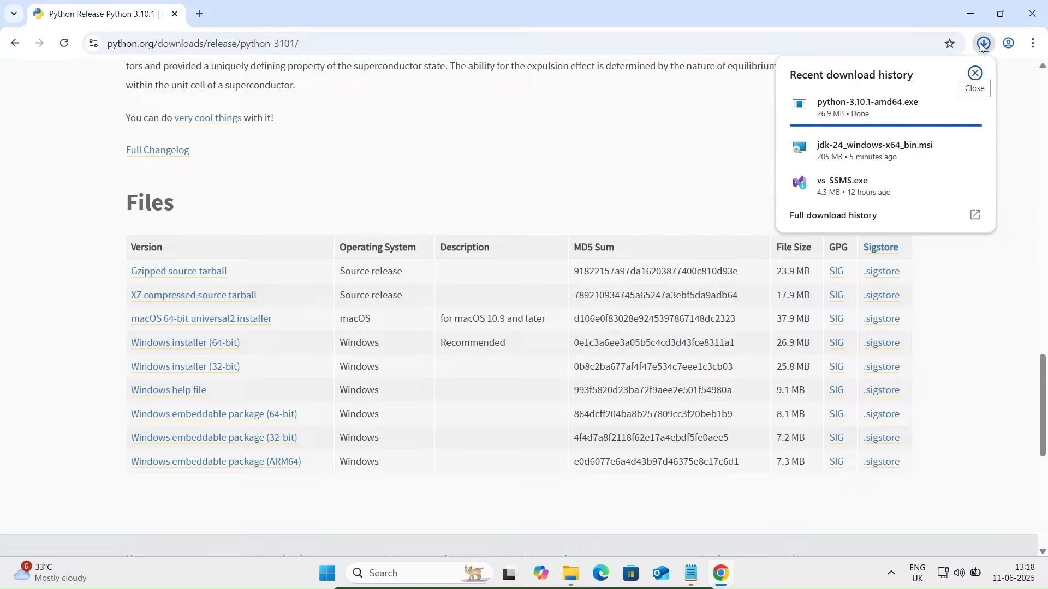
pyautogui.click(851, 106)
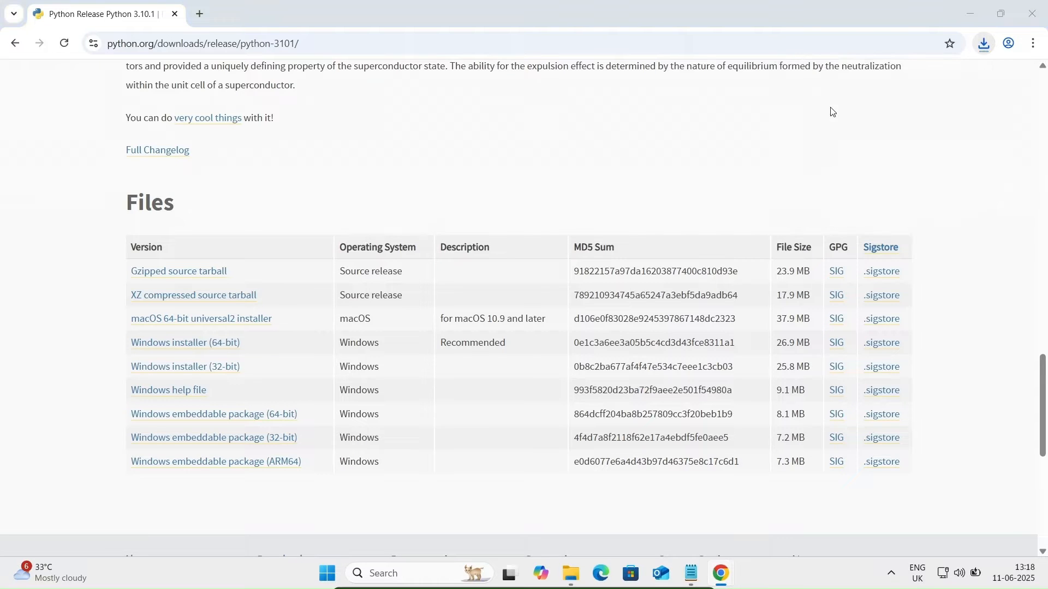
pyautogui.click(971, 13)
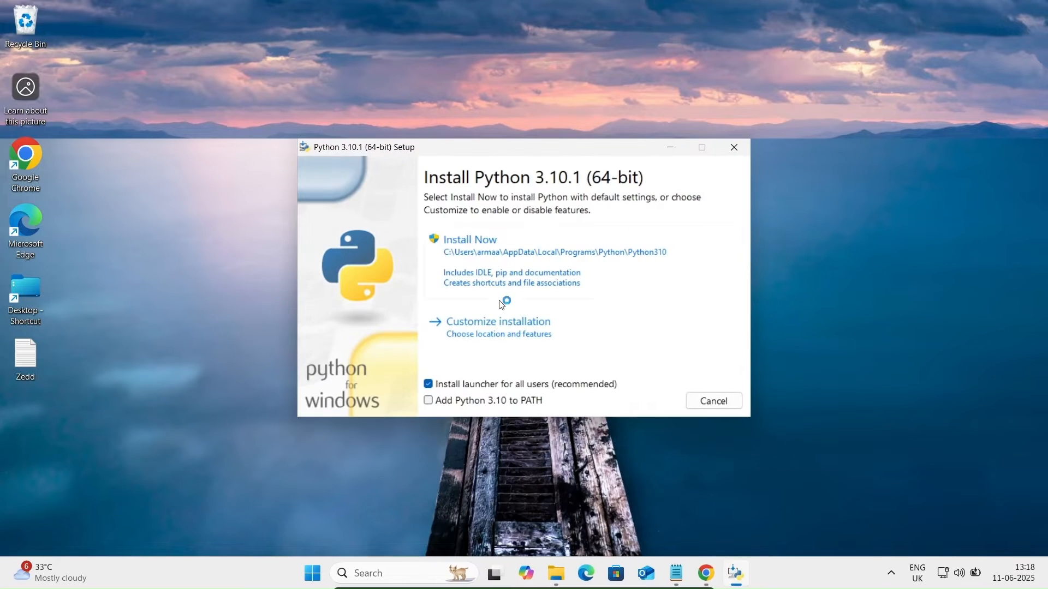
# Enable Add Python 3.10 to PATH and choose the customized installation, keeping all preselected optional features.
pyautogui.click(440, 402)
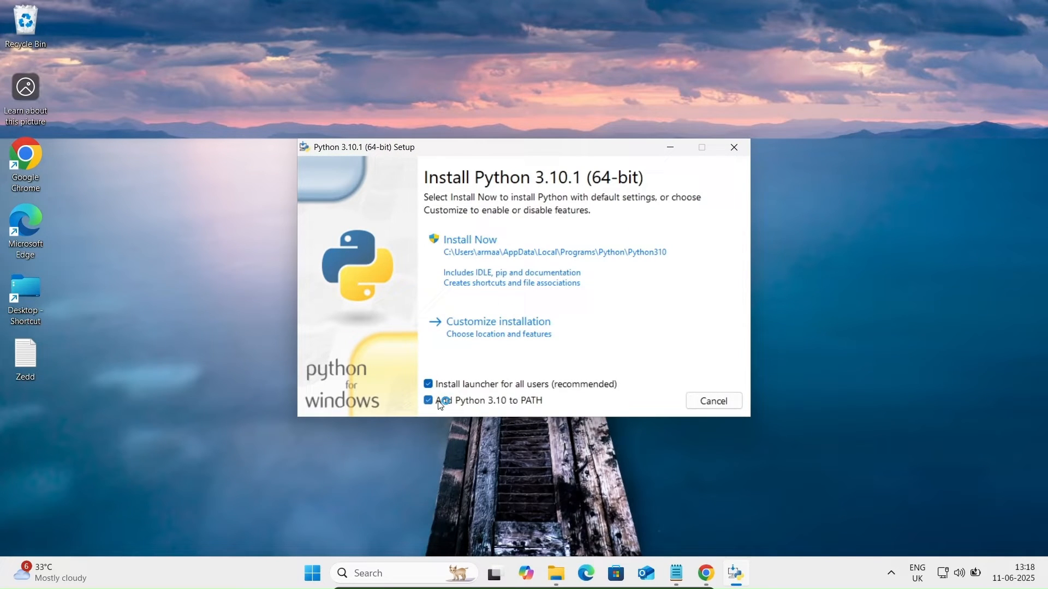
pyautogui.click(476, 336)
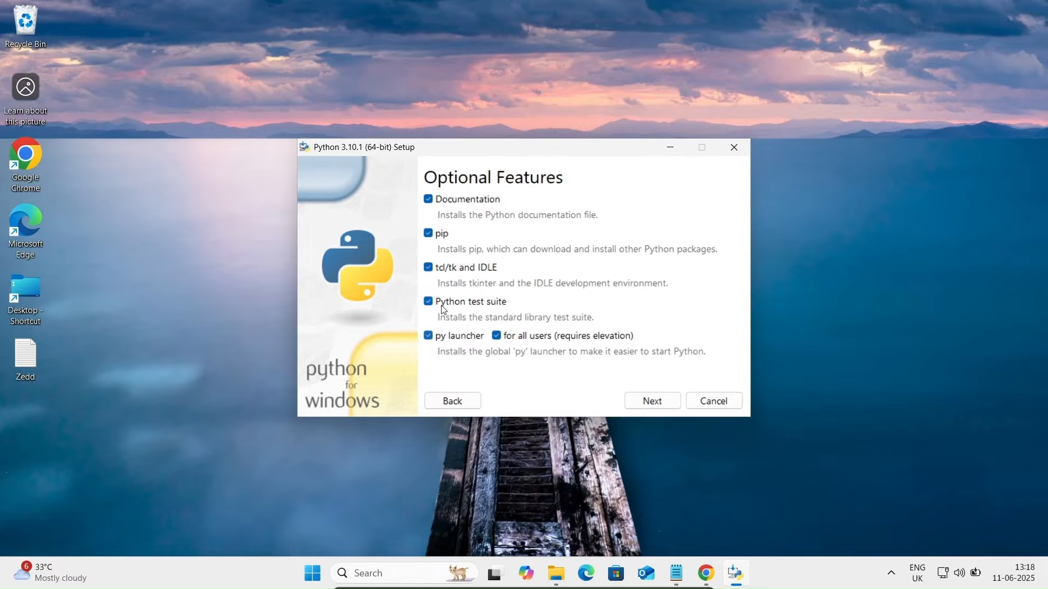
pyautogui.click(646, 401)
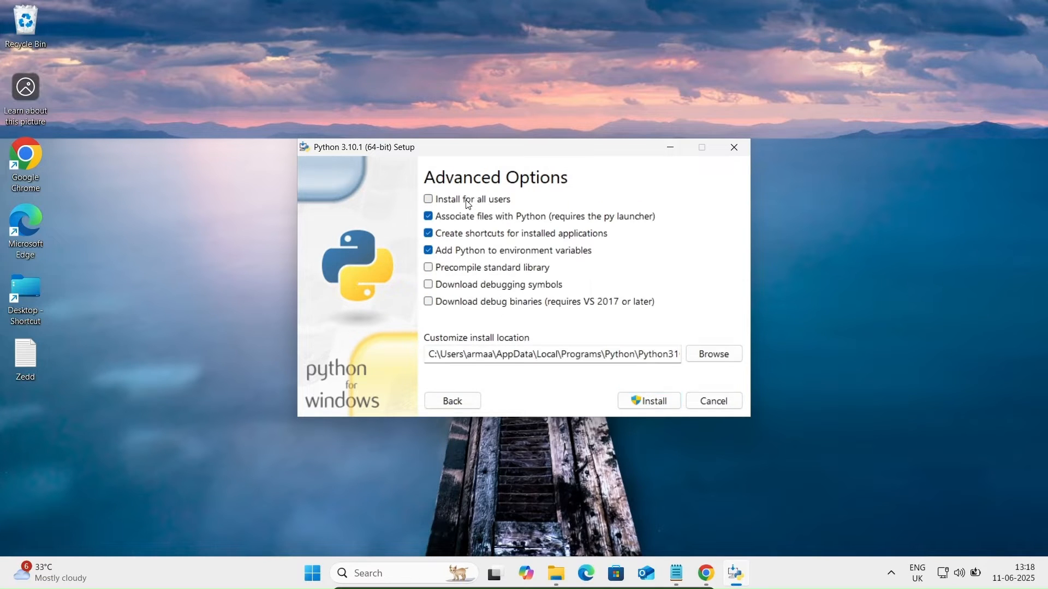
# Enable Install for all users, run the Python installation with administrator approval, and close the finished setup.
pyautogui.click(468, 203)
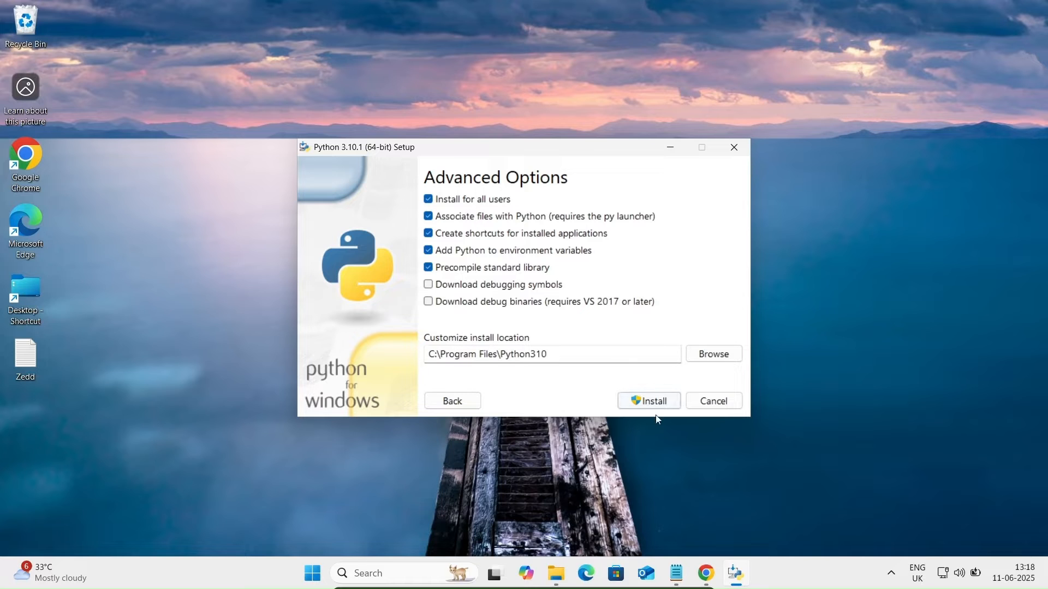
pyautogui.click(647, 403)
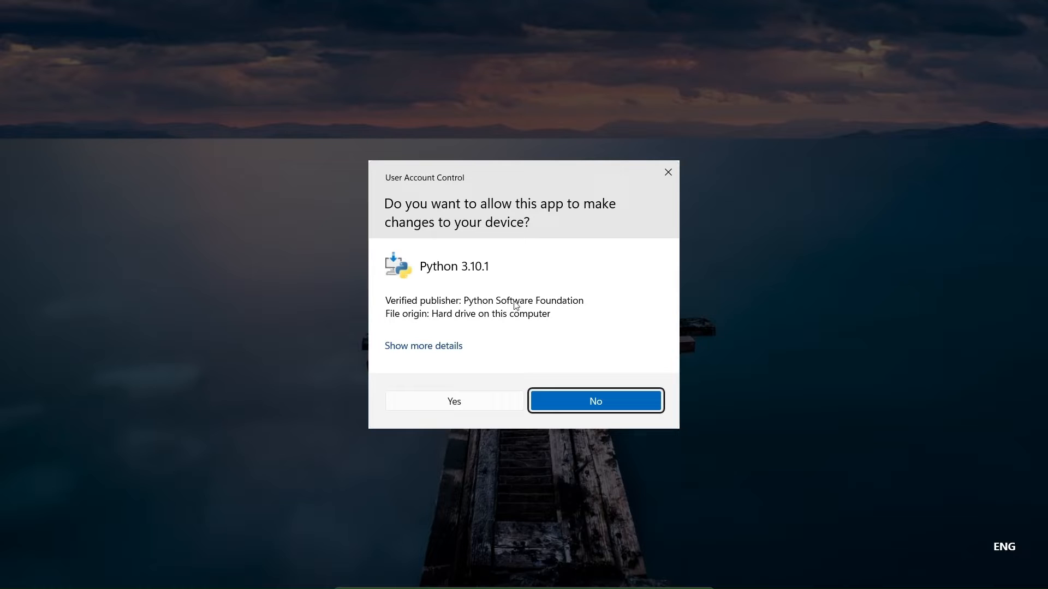
pyautogui.click(424, 407)
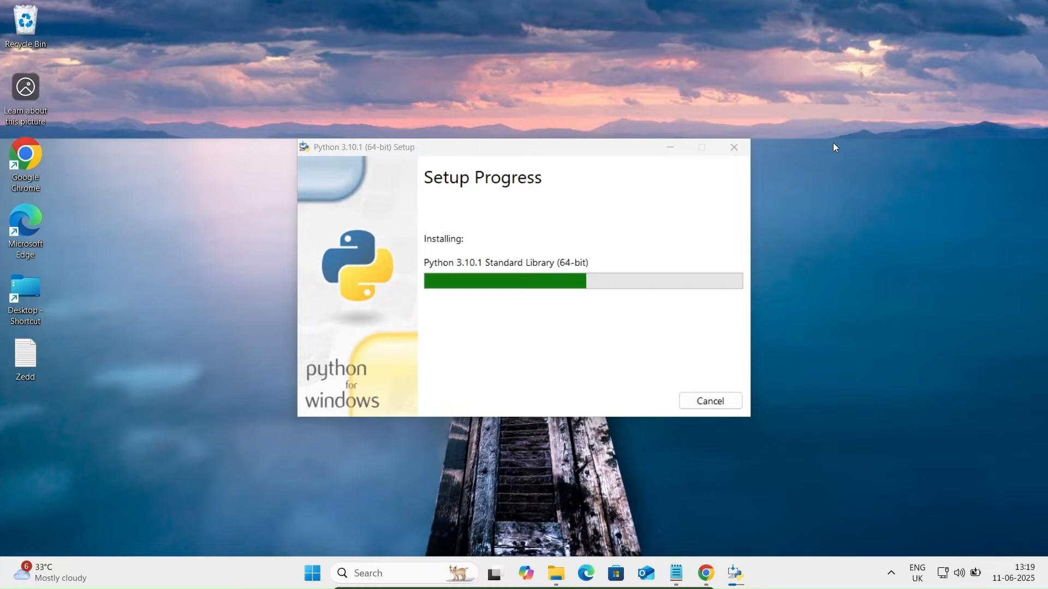
pyautogui.click(1022, 478)
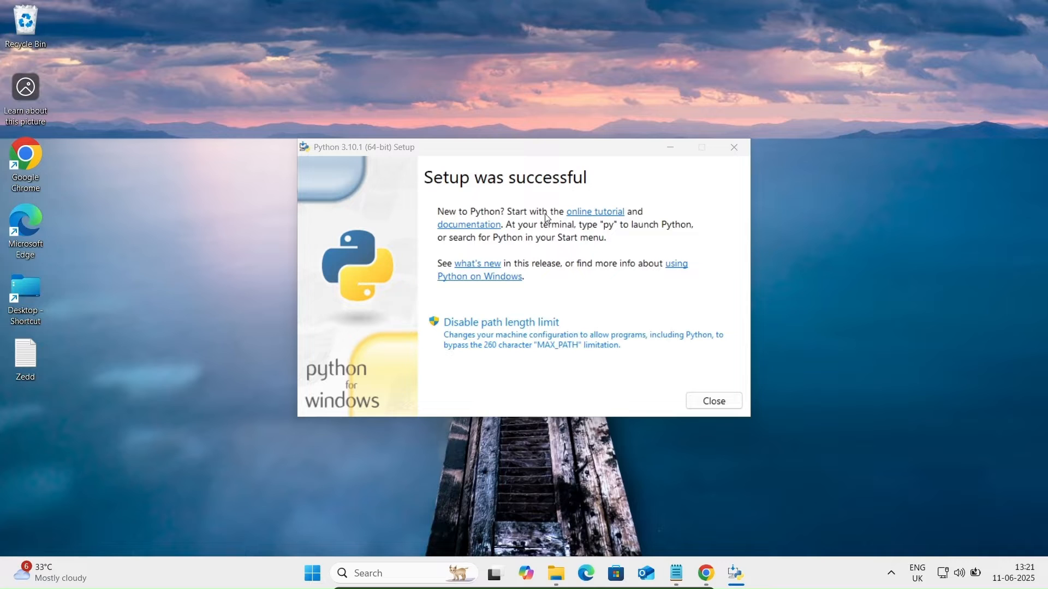
pyautogui.click(712, 401)
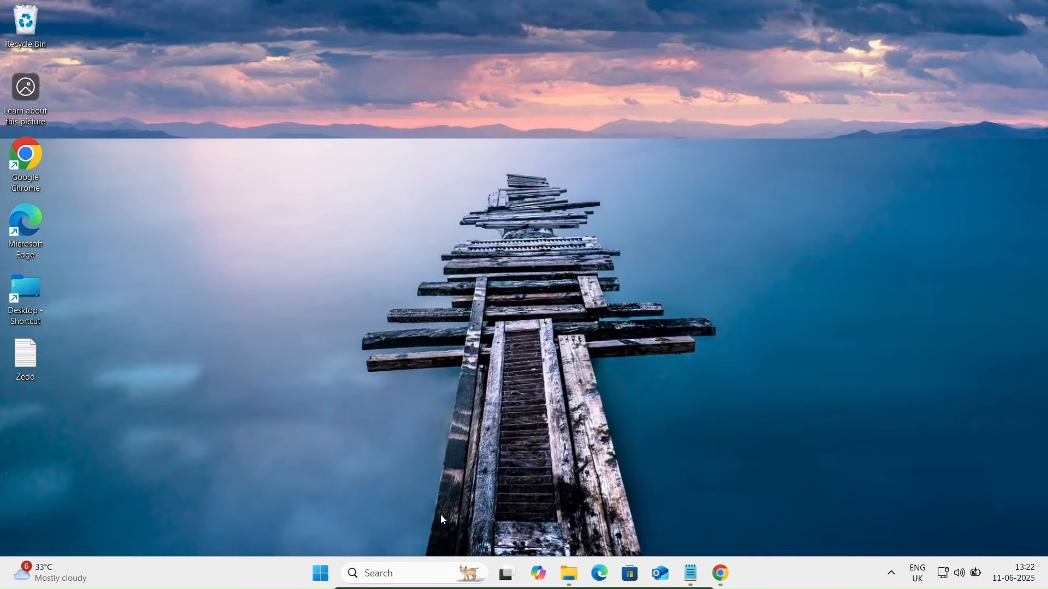
# Mount the SQLServer2022-x64-ENU-Dev disc image from the Downloads folder and run its setup application with administrator approval.
pyautogui.press('super+e')
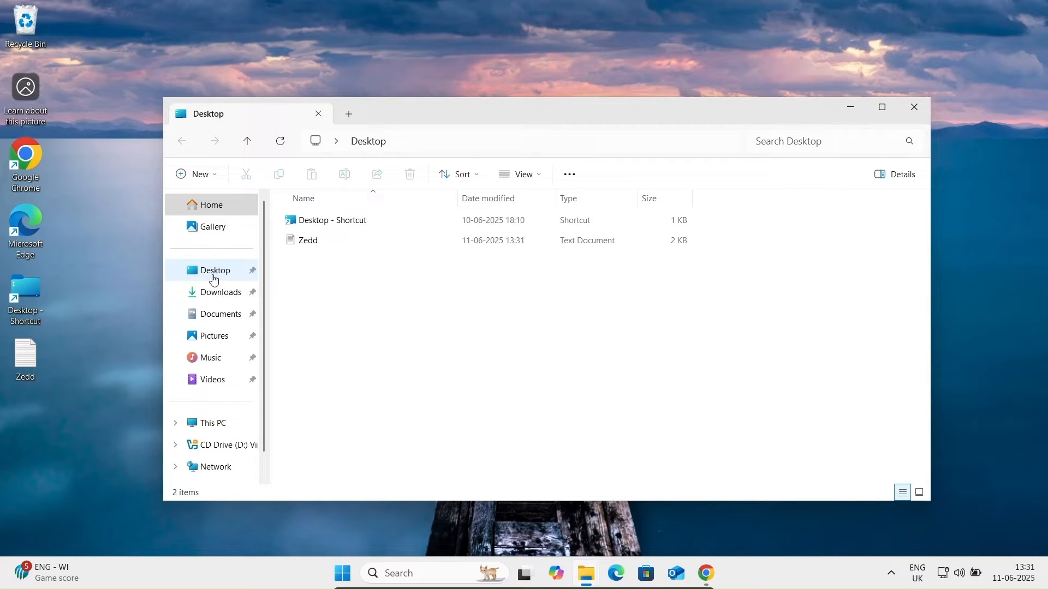
pyautogui.click(214, 279)
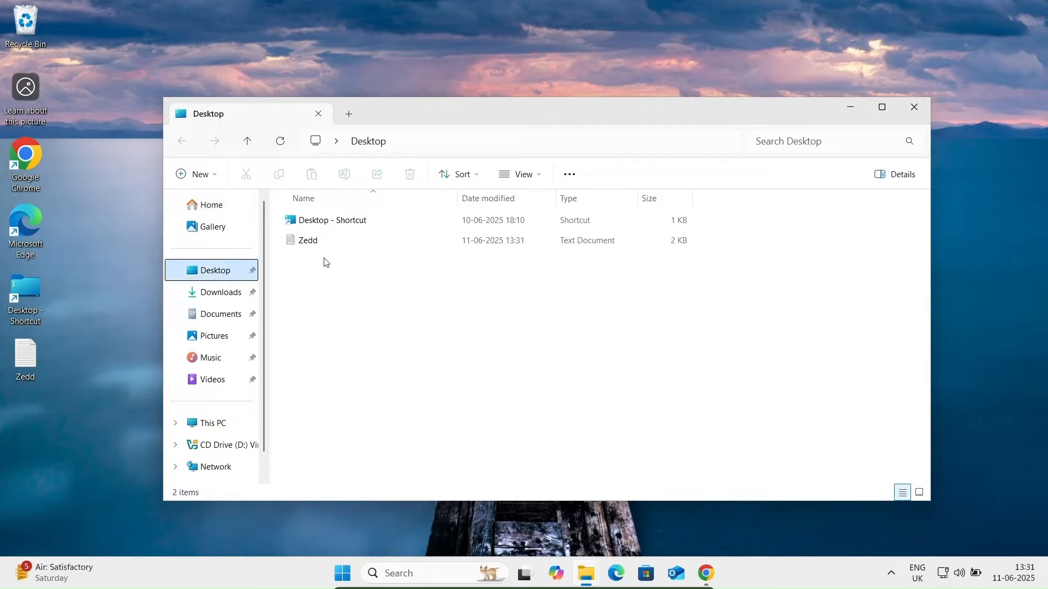
pyautogui.click(221, 298)
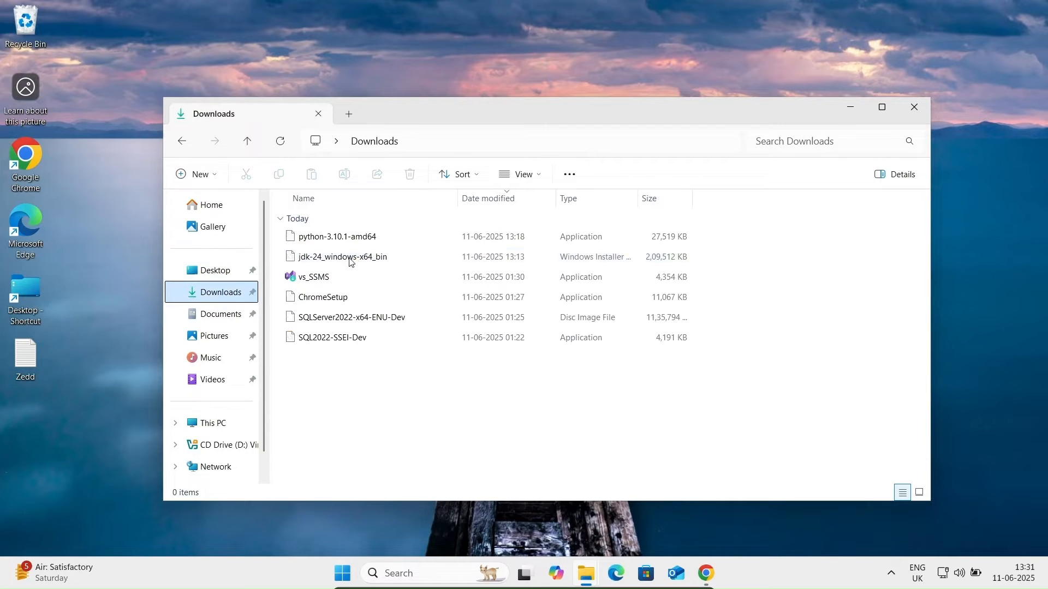
pyautogui.click(309, 318)
pyautogui.doubleClick(309, 319)
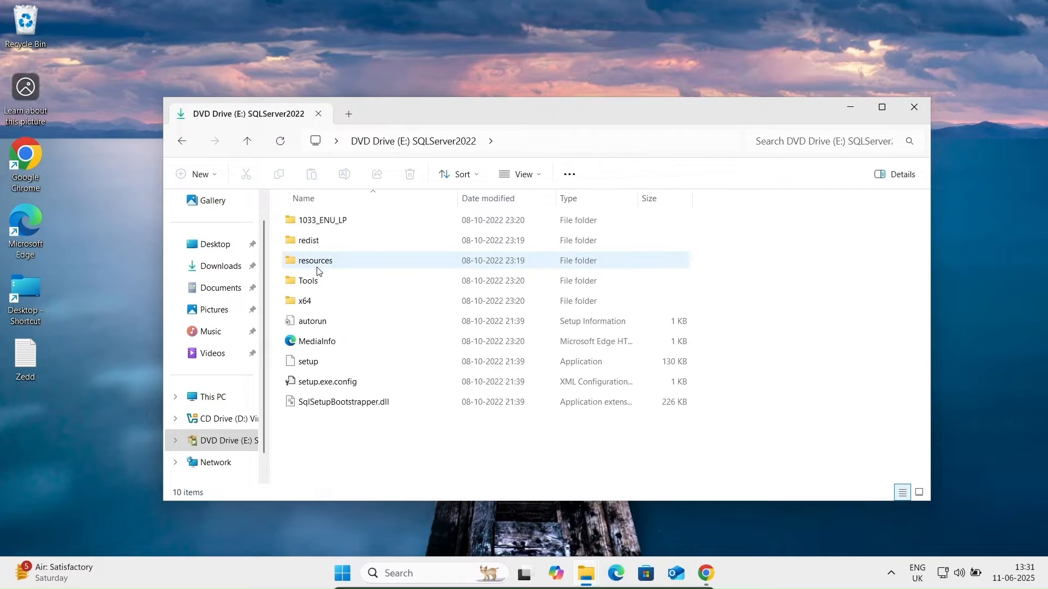
pyautogui.doubleClick(315, 365)
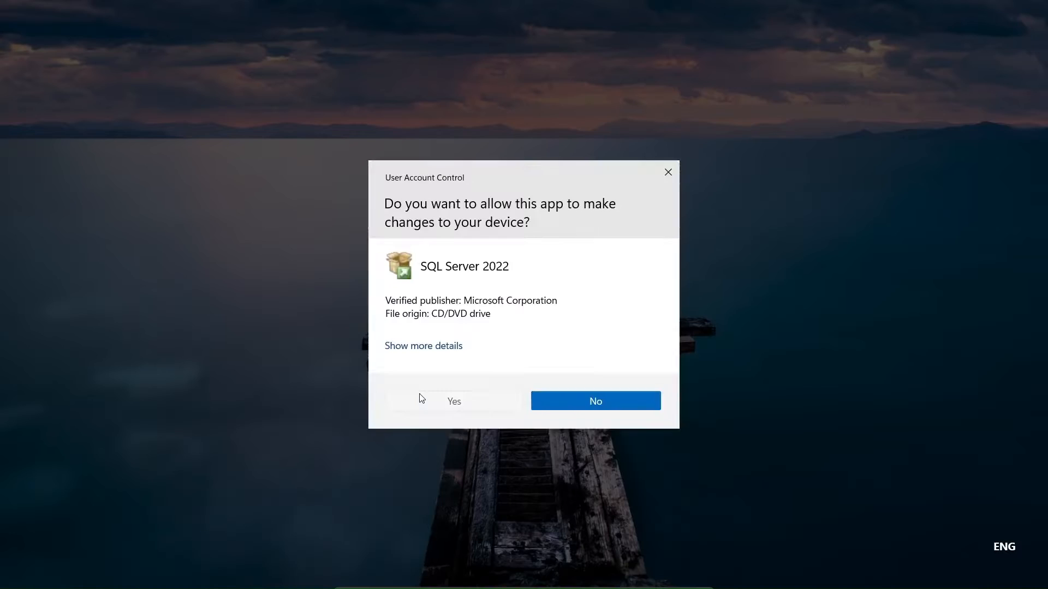
pyautogui.click(421, 398)
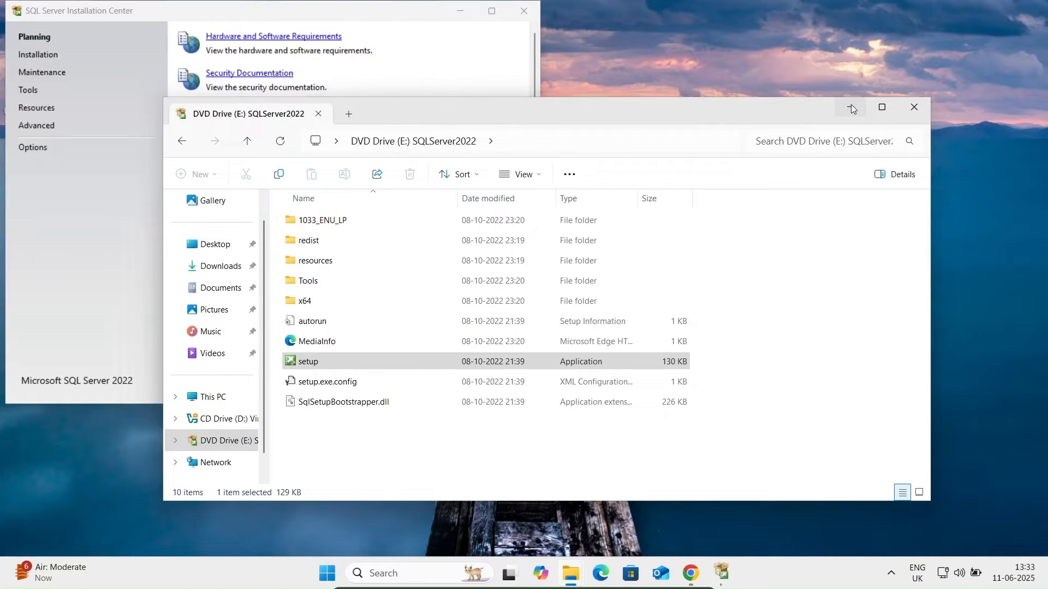
# Start a new SQL Server standalone installation from the SQL Server Installation Center.
pyautogui.click(852, 109)
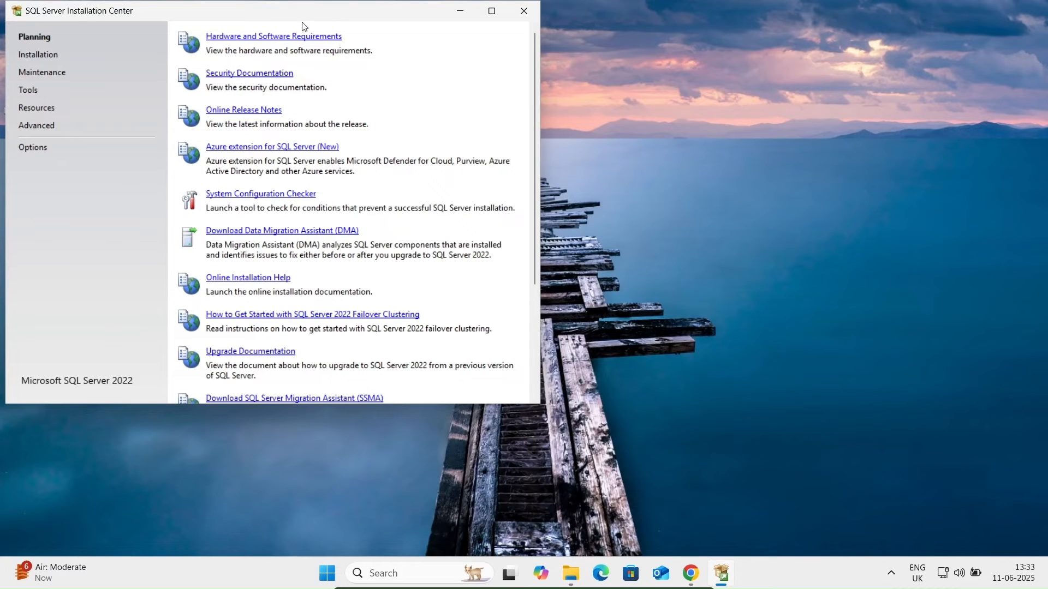
pyautogui.moveTo(247, 14); pyautogui.dragTo(419, 44)
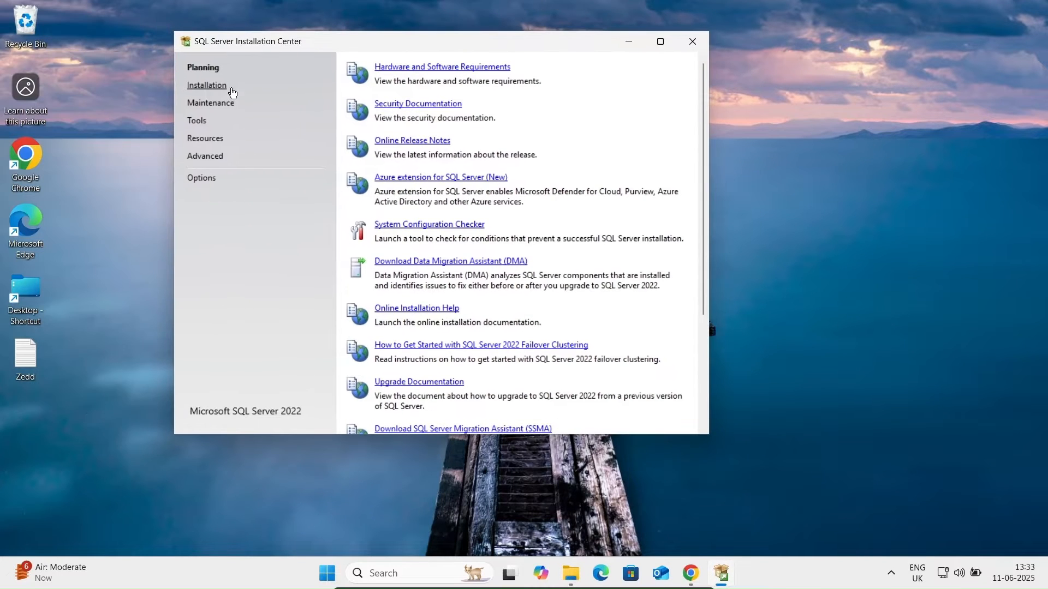
pyautogui.click(211, 86)
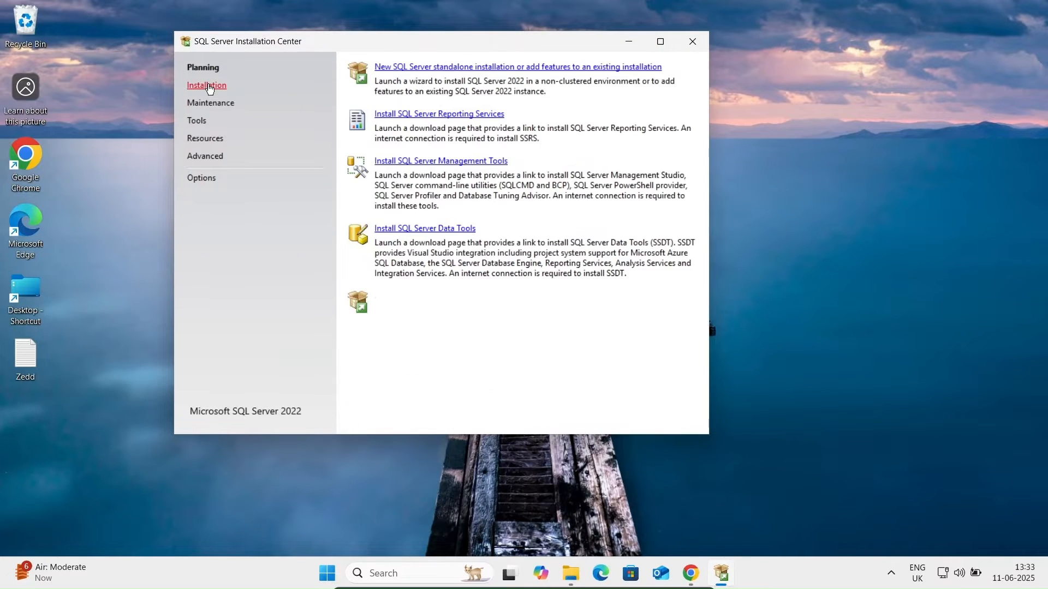
pyautogui.click(419, 72)
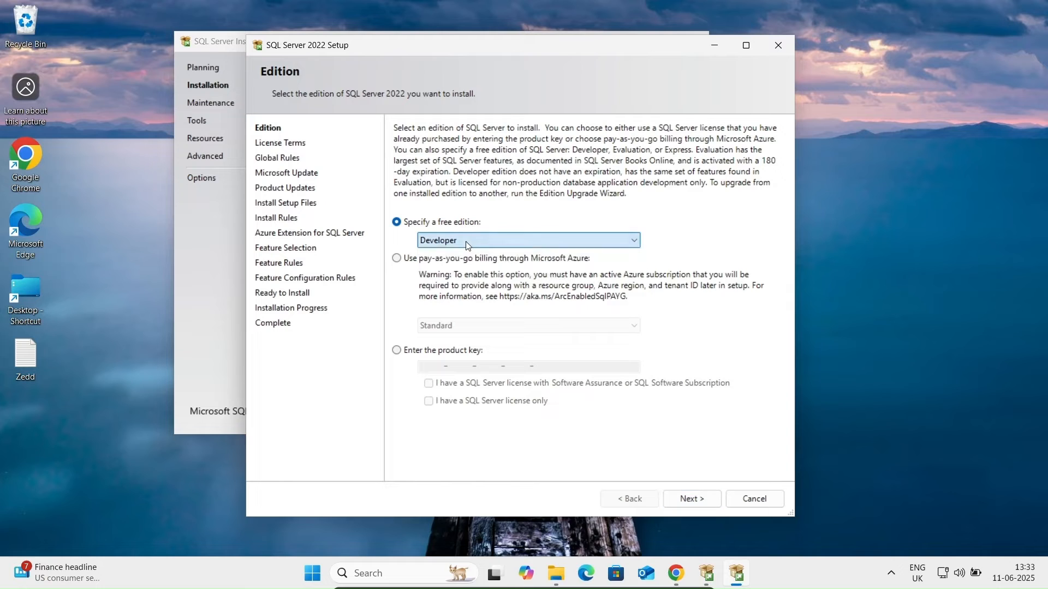
# Continue with the free Developer edition, accept the license terms, and proceed without enabling Microsoft Update checks.
pyautogui.click(689, 503)
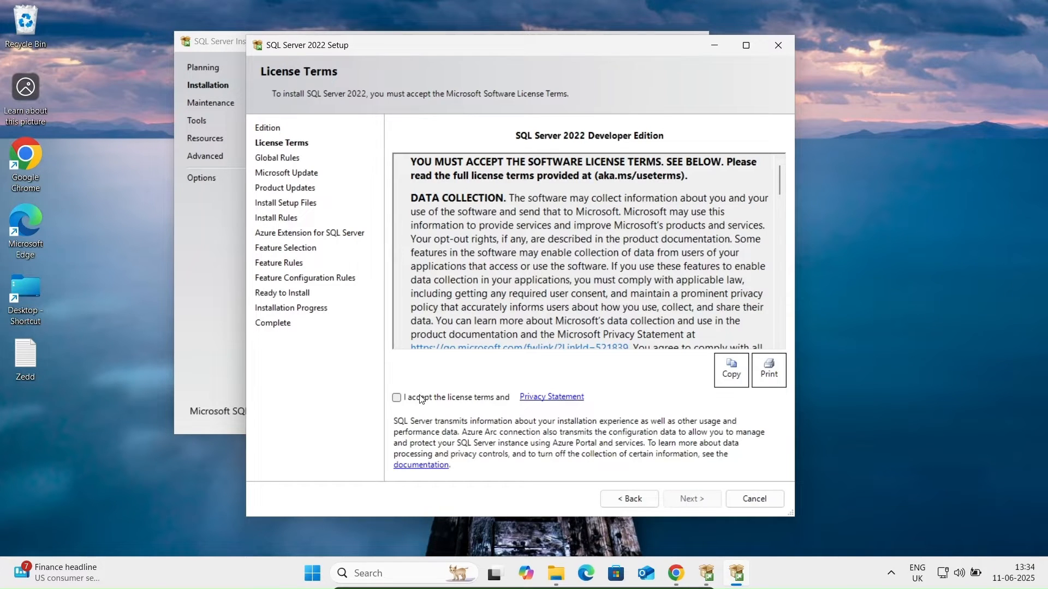
pyautogui.click(422, 400)
pyautogui.click(698, 498)
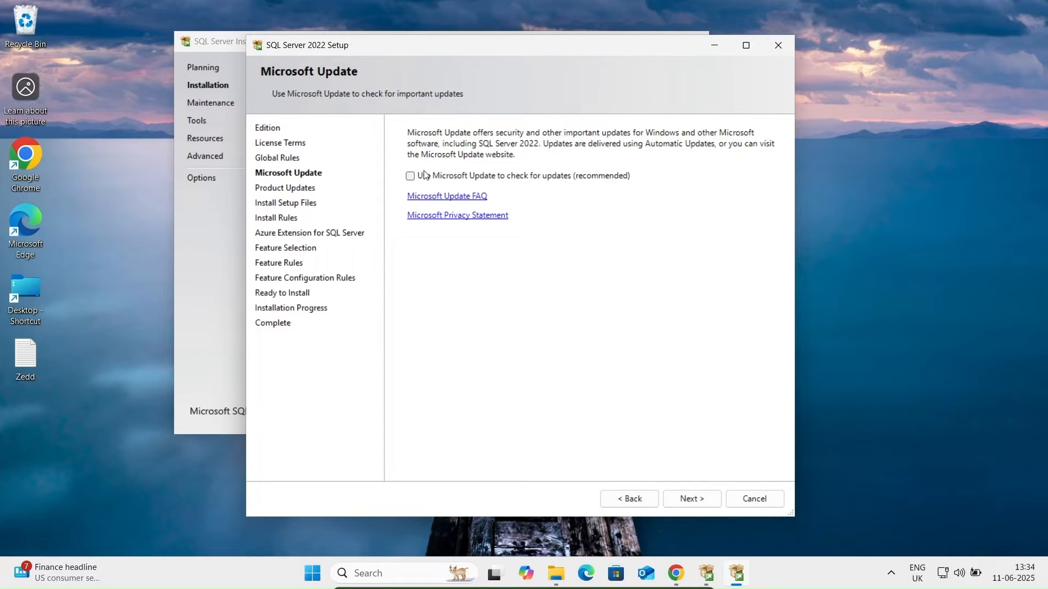
pyautogui.click(692, 497)
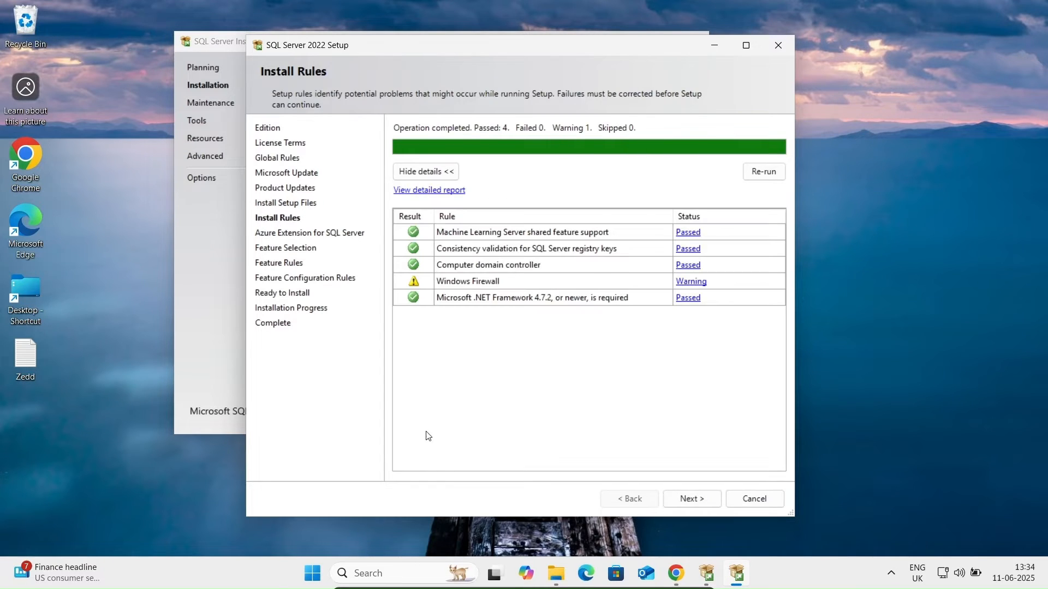
# Proceed past the install rules and exclude the Azure Extension for SQL Server from the installation.
pyautogui.click(695, 496)
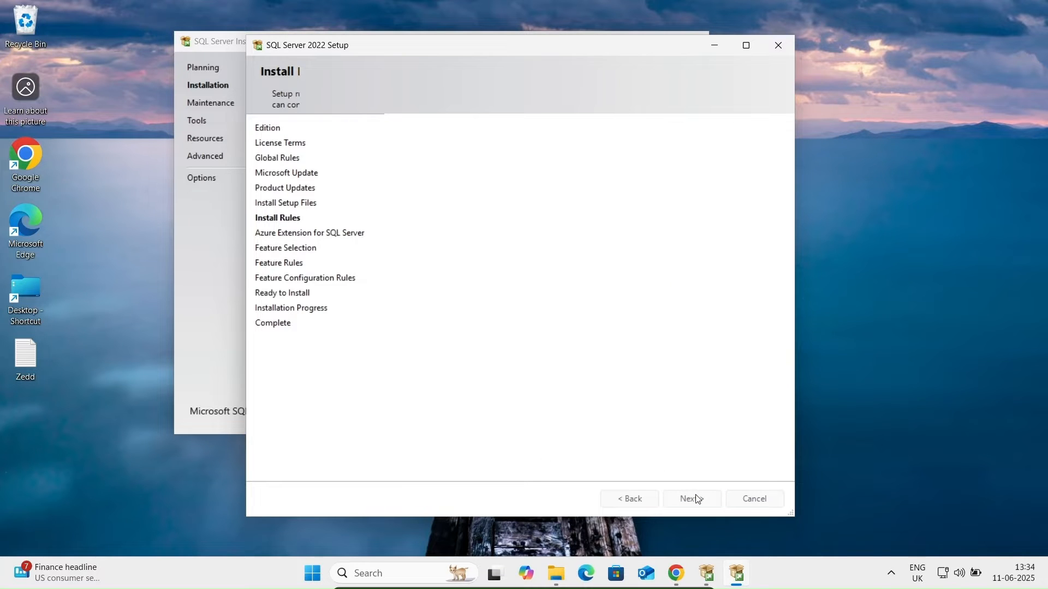
pyautogui.click(438, 136)
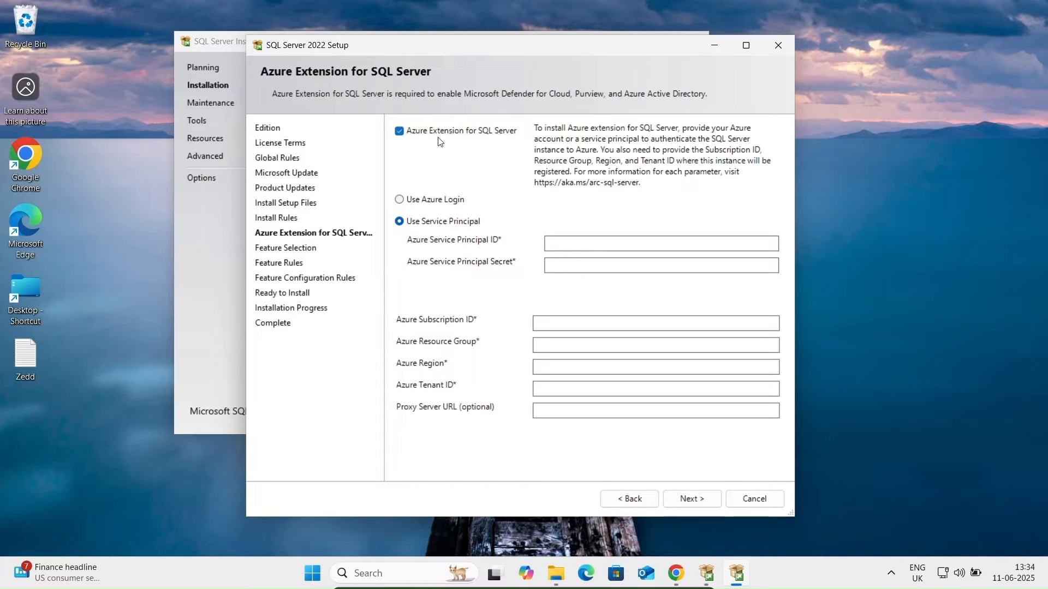
pyautogui.click(692, 499)
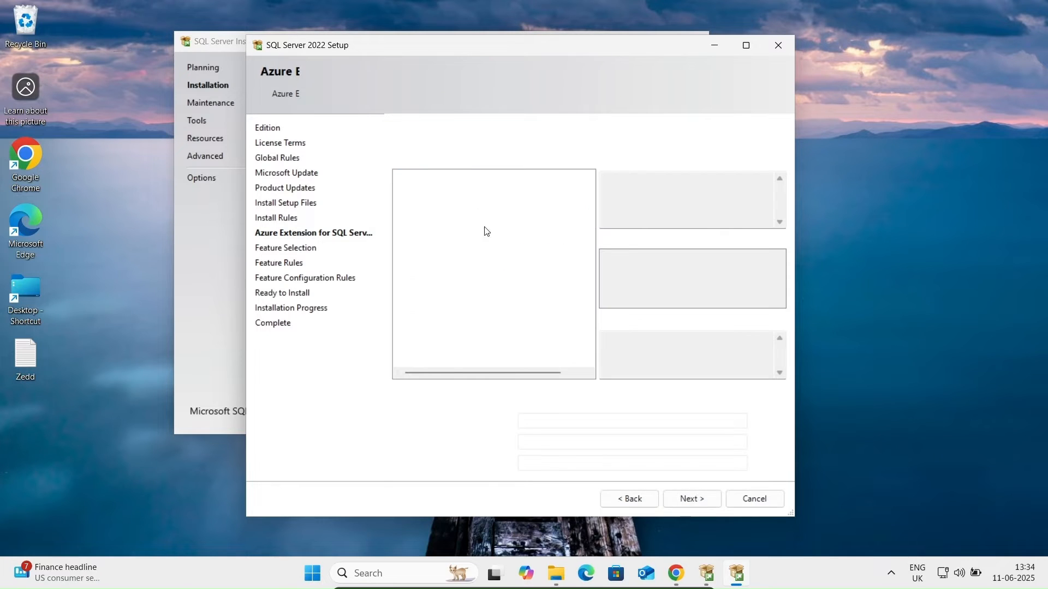
# Select Database Engine Services and Machine Learning Services and Language Extensions, keeping the default MSSQLSERVER instance and service account settings.
pyautogui.click(414, 189)
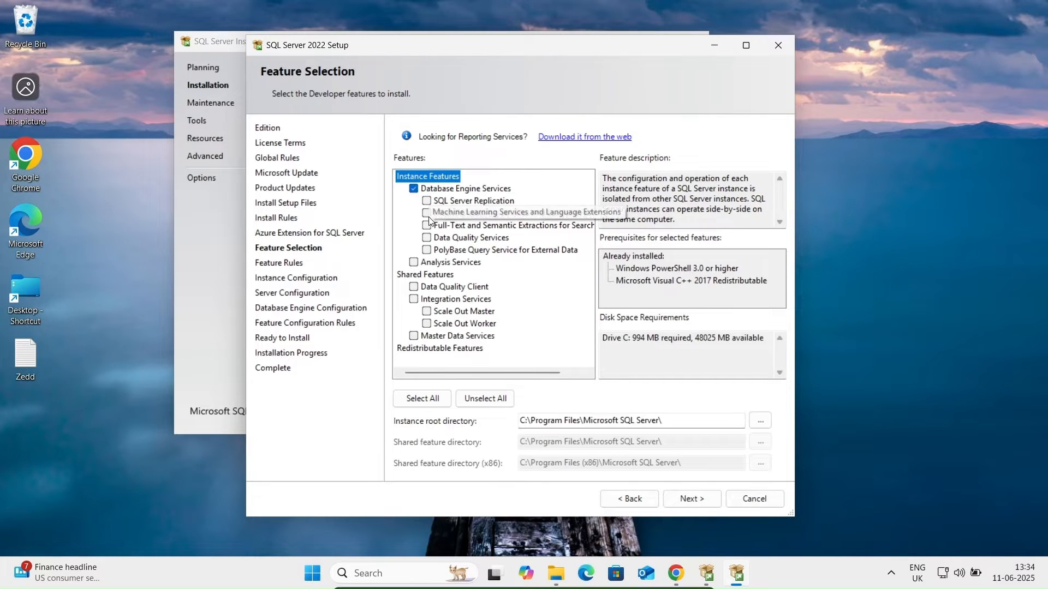
pyautogui.click(427, 213)
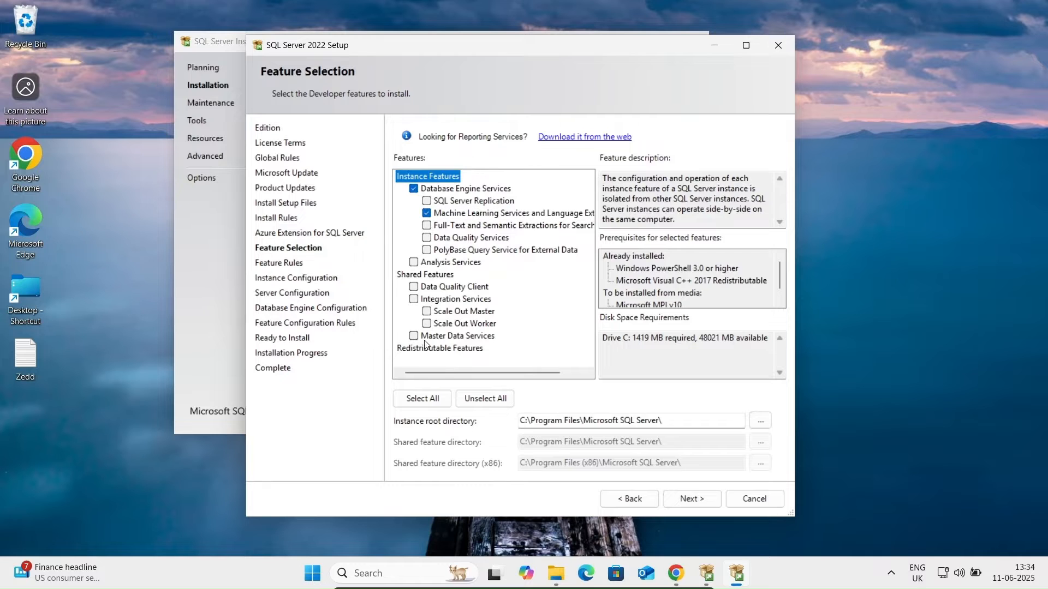
pyautogui.click(688, 499)
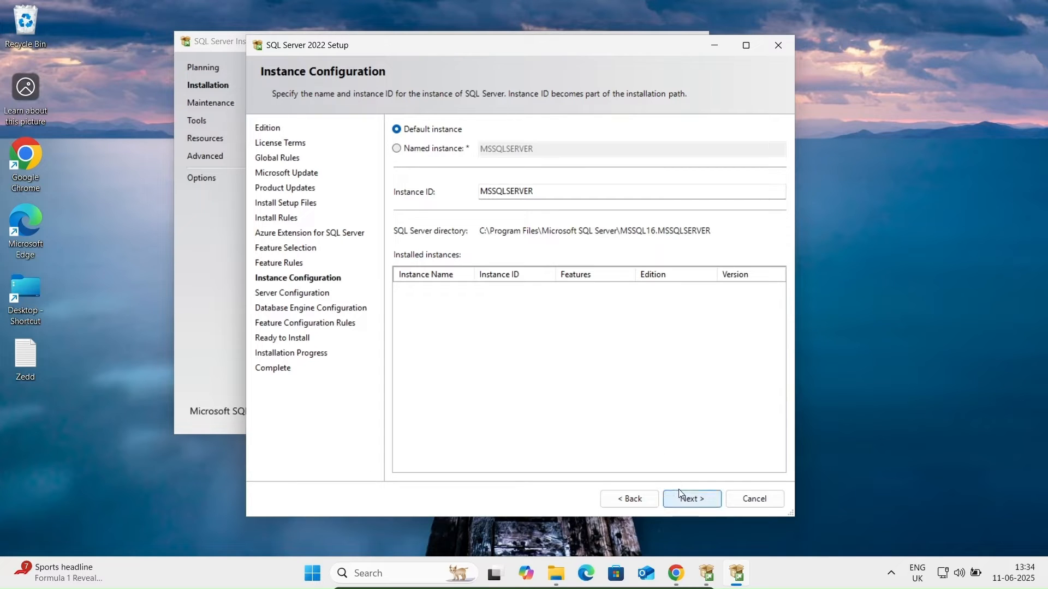
pyautogui.click(693, 500)
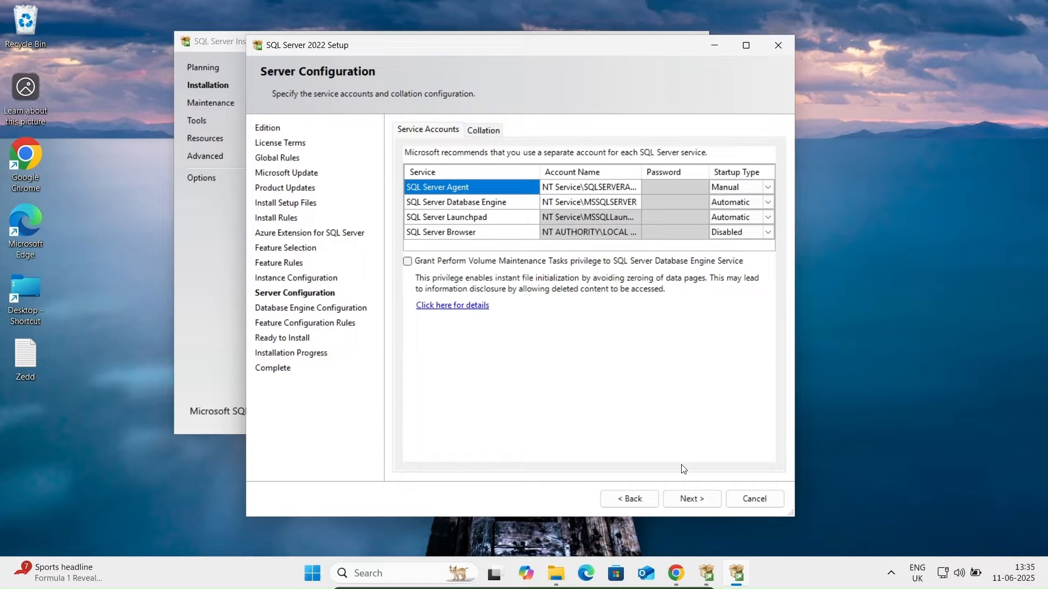
pyautogui.click(691, 503)
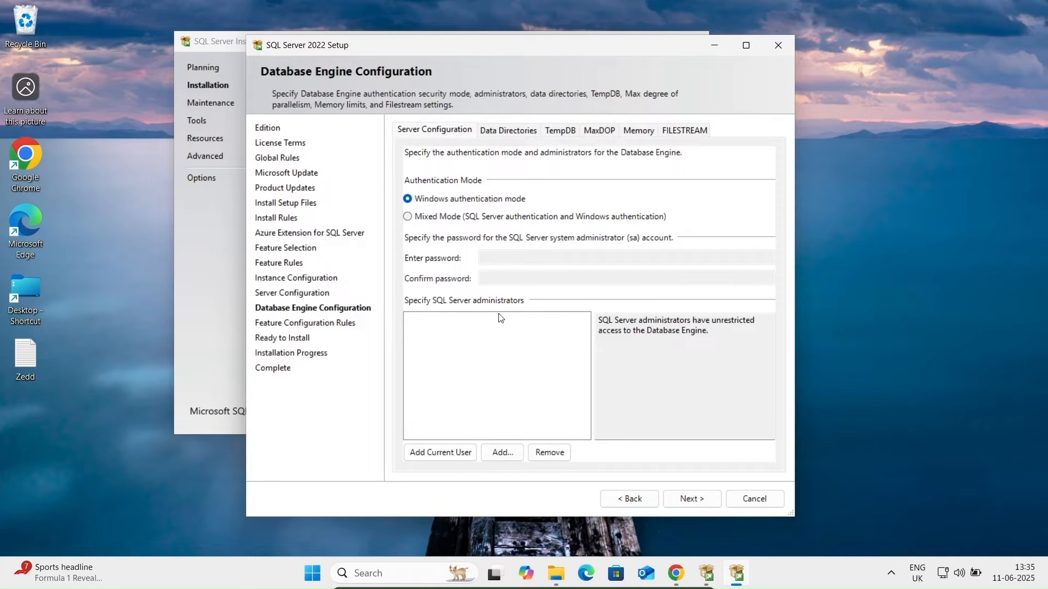
# Choose Mixed Mode authentication, enter and confirm the sa account password, and add the current user as a SQL Server administrator.
pyautogui.click(418, 218)
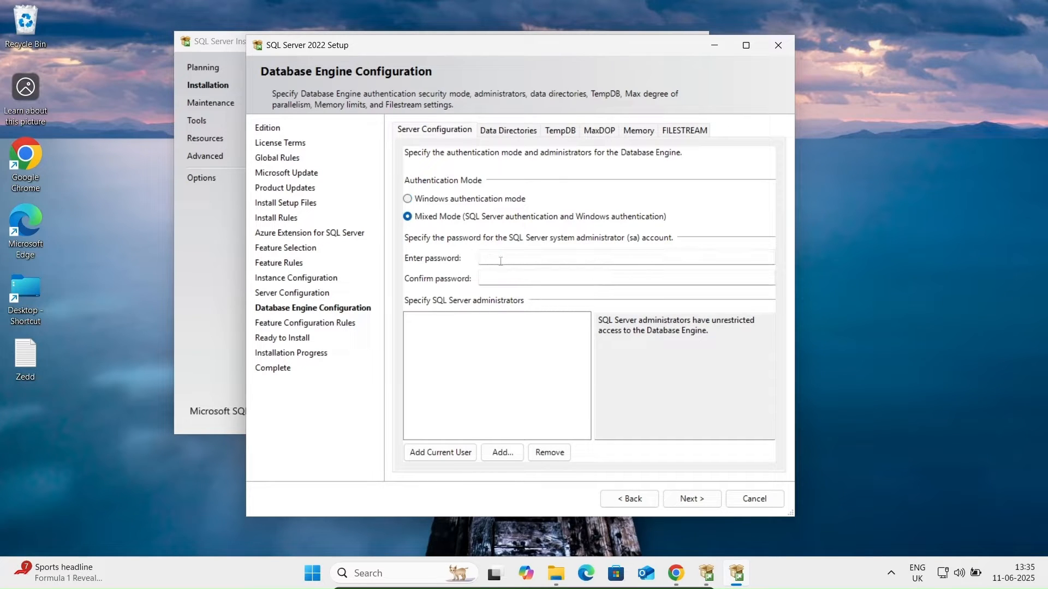
pyautogui.click(501, 258)
pyautogui.press('Tab')
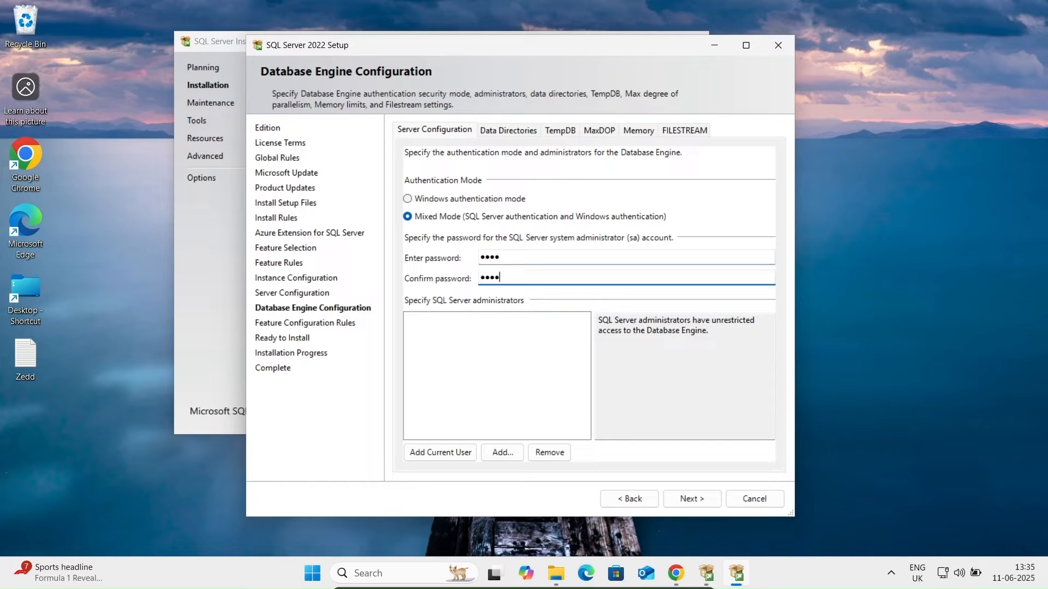
pyautogui.click(445, 461)
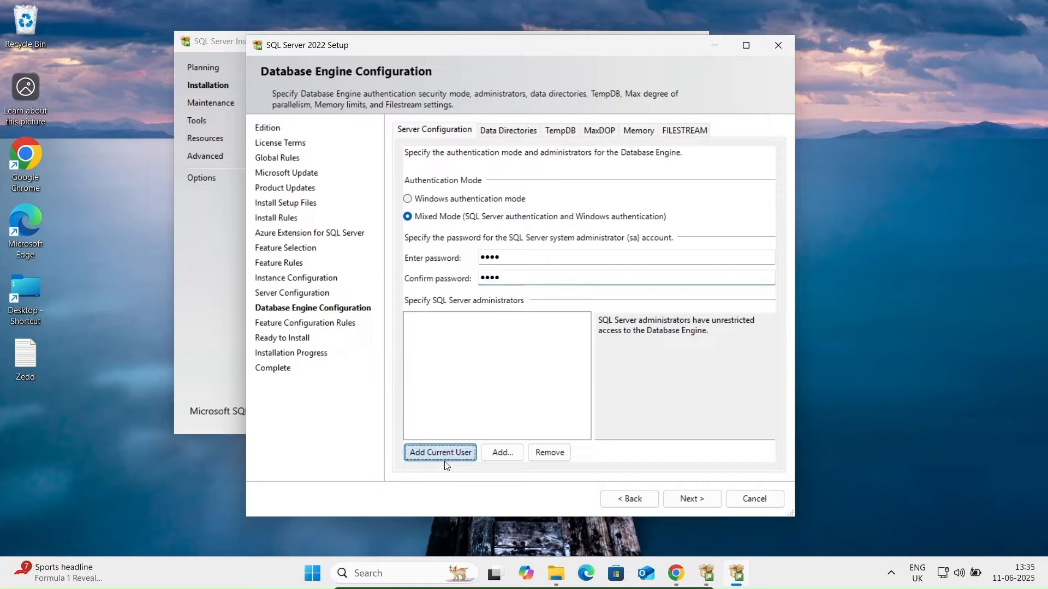
pyautogui.click(687, 501)
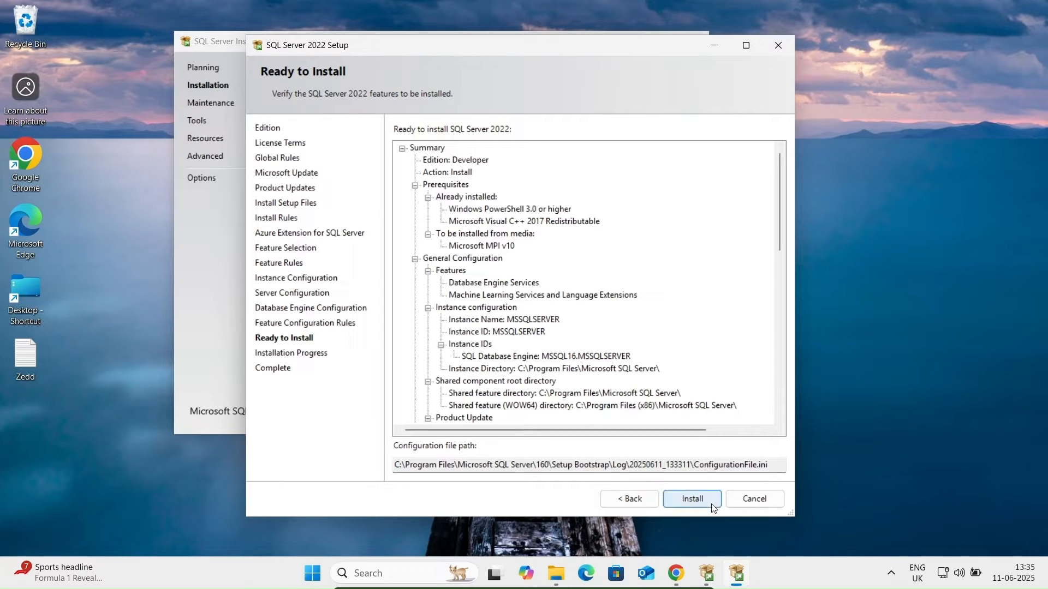
# Run the SQL Server 2022 installation, and close the finished setup and the SQL Server Installation Center.
pyautogui.click(691, 499)
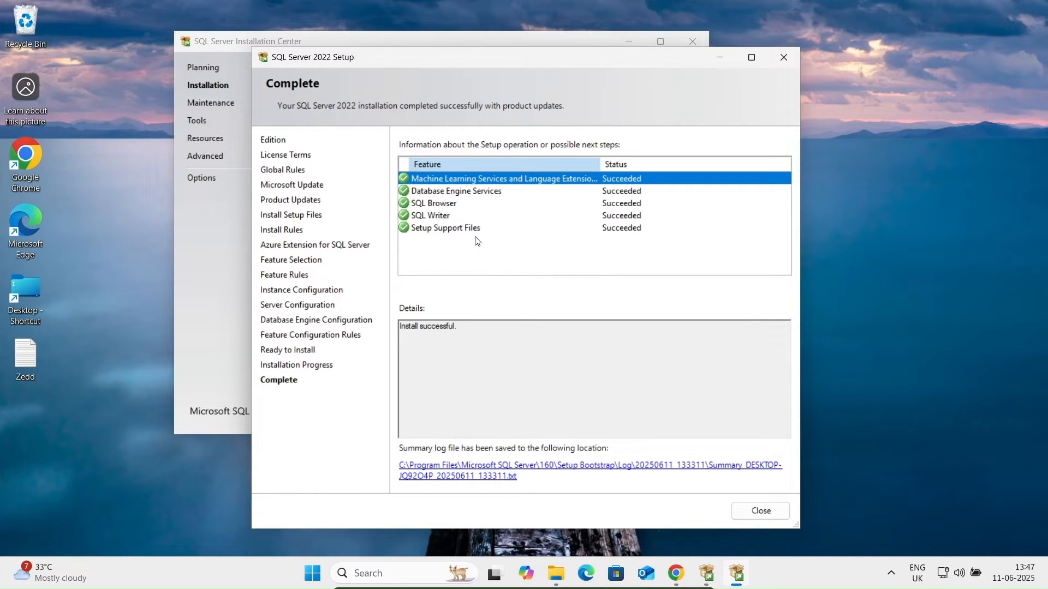
pyautogui.click(770, 506)
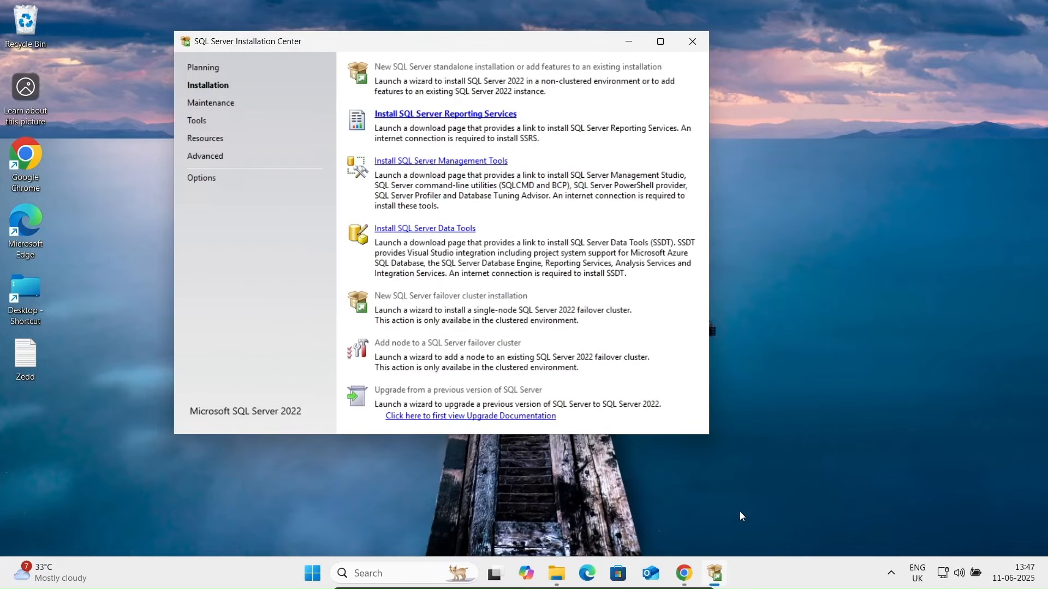
pyautogui.click(686, 42)
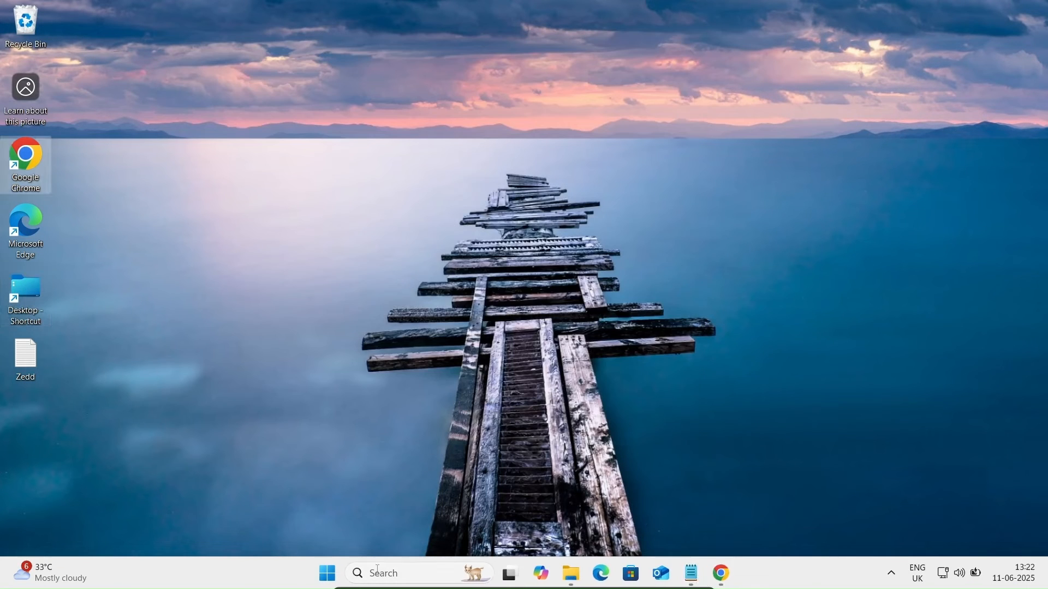
# Open Command Prompt as administrator, approve the elevation request, and widen its window.
pyautogui.click(378, 571)
pyautogui.write('m')
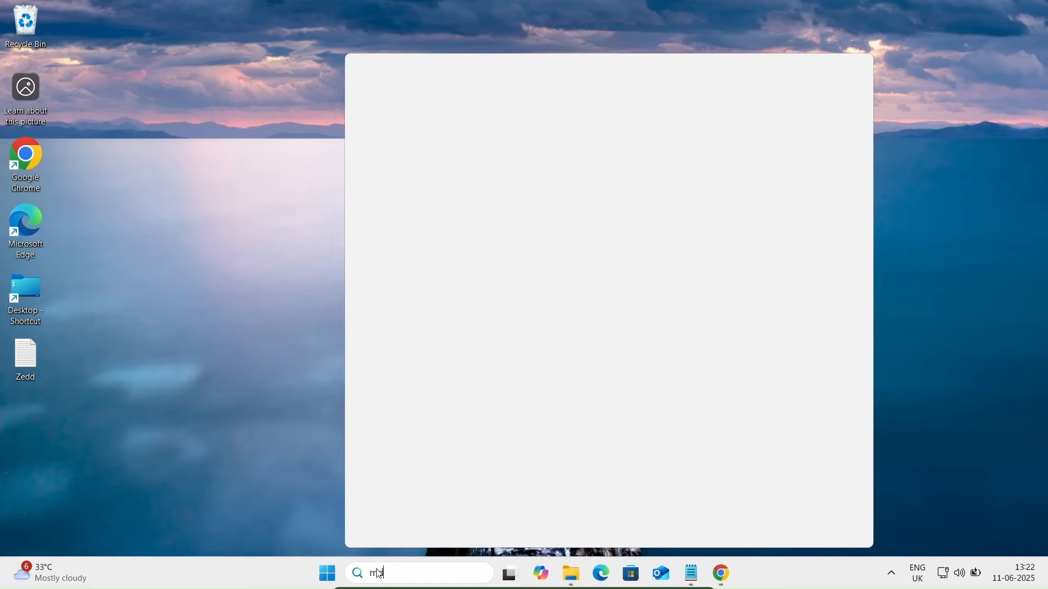
pyautogui.write('d')
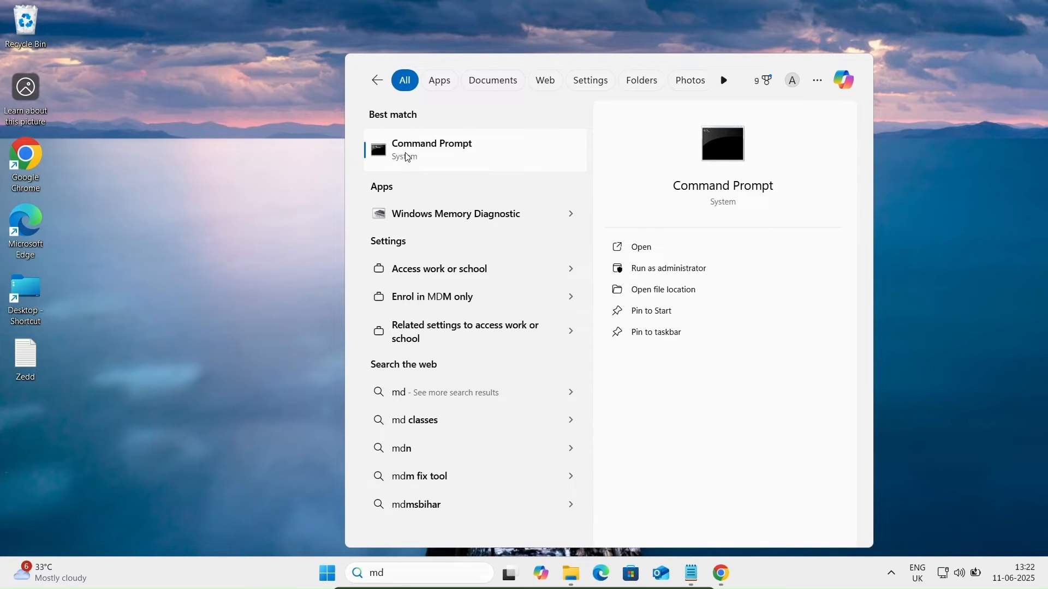
pyautogui.rightClick(407, 157)
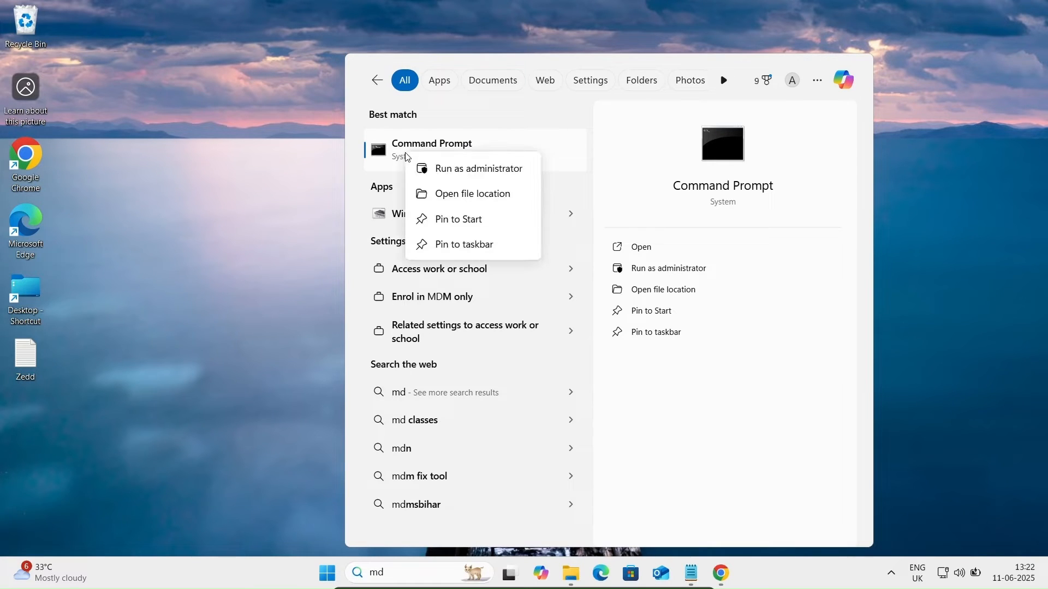
pyautogui.click(450, 171)
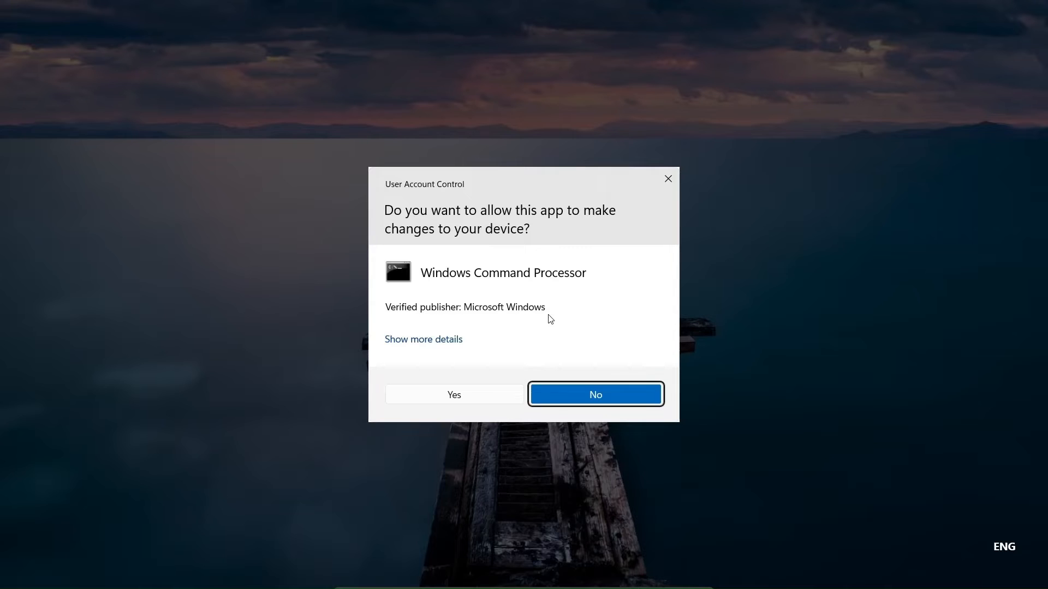
pyautogui.click(429, 403)
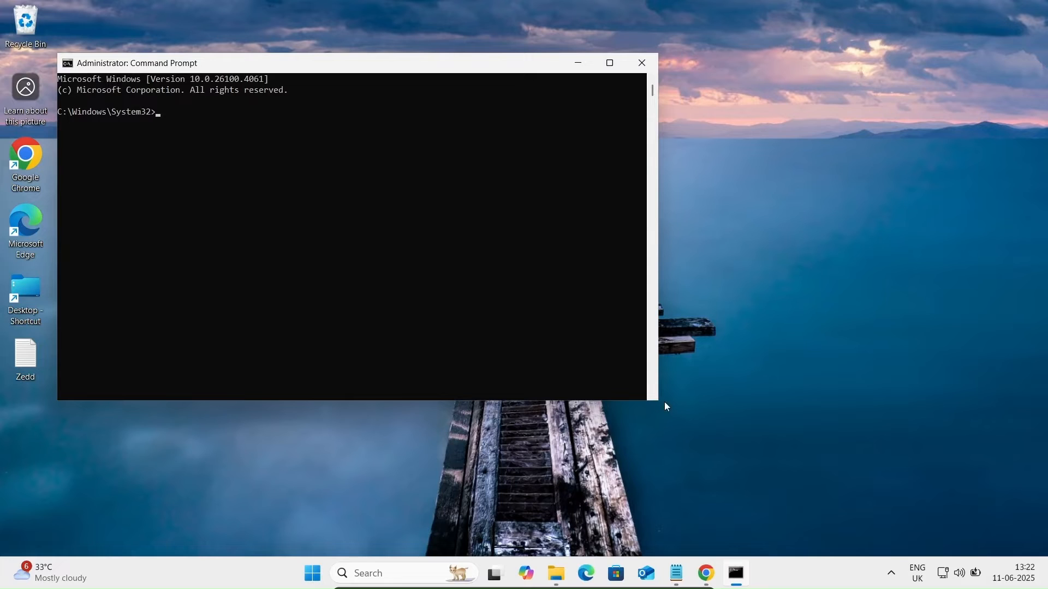
pyautogui.moveTo(660, 402); pyautogui.dragTo(996, 431)
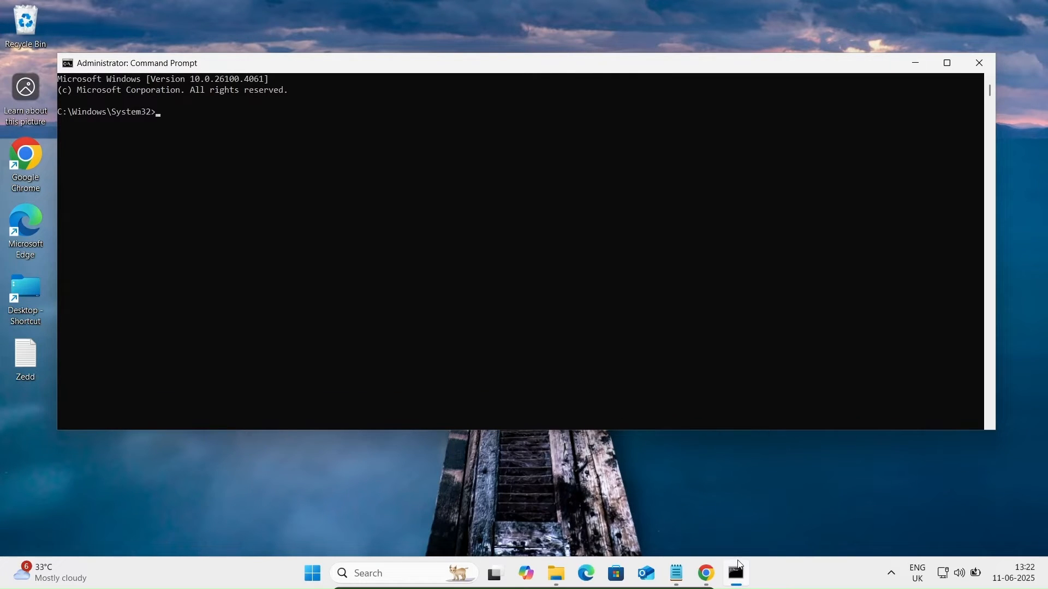
# Copy the three commands under "Change Directory and install Package" from Zedd.txt in Notepad.
pyautogui.click(677, 573)
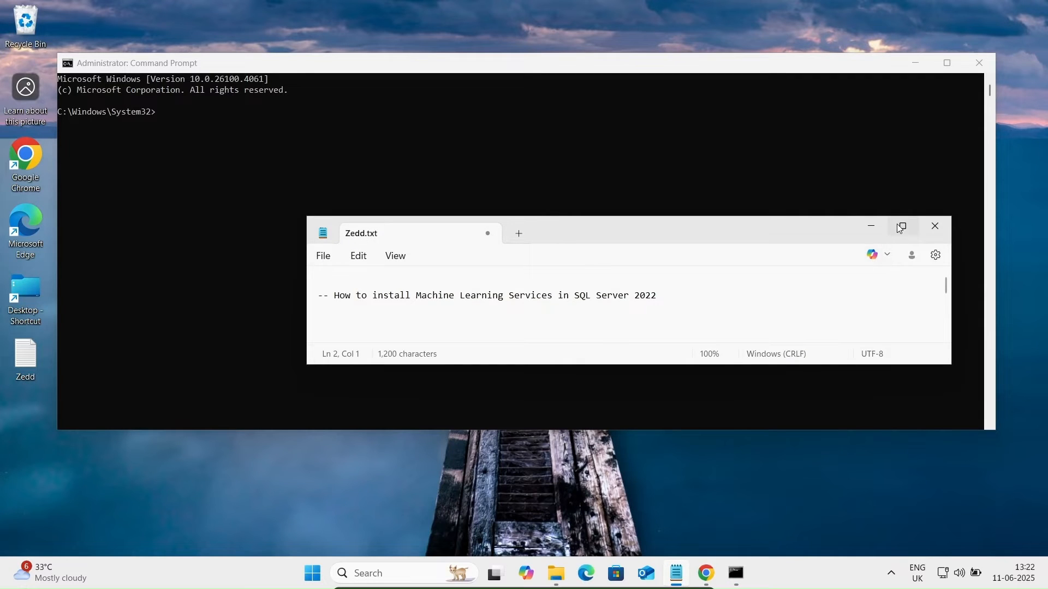
pyautogui.click(902, 226)
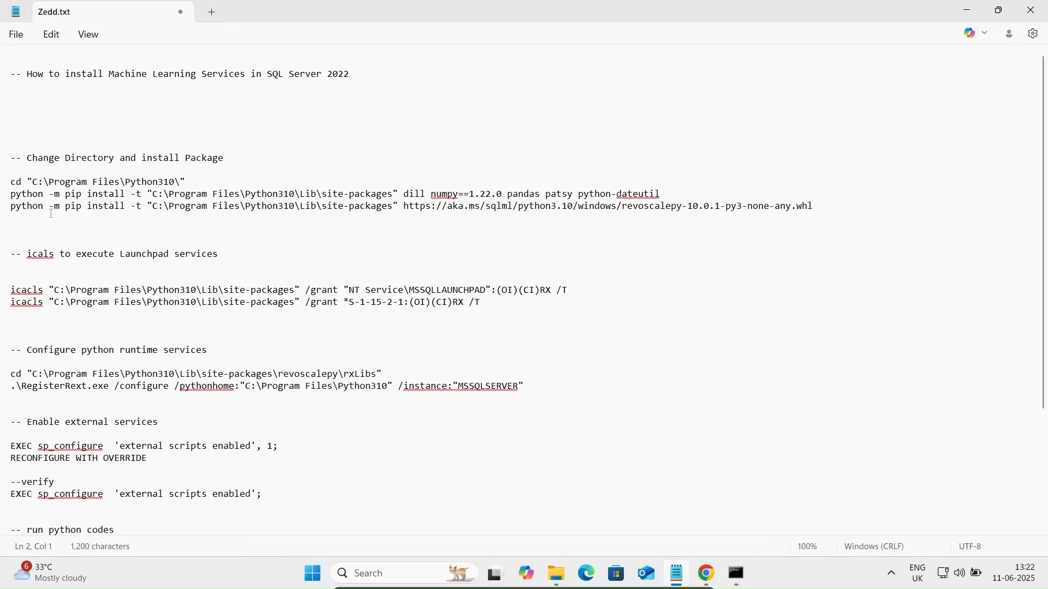
pyautogui.tripleClick(7, 182)
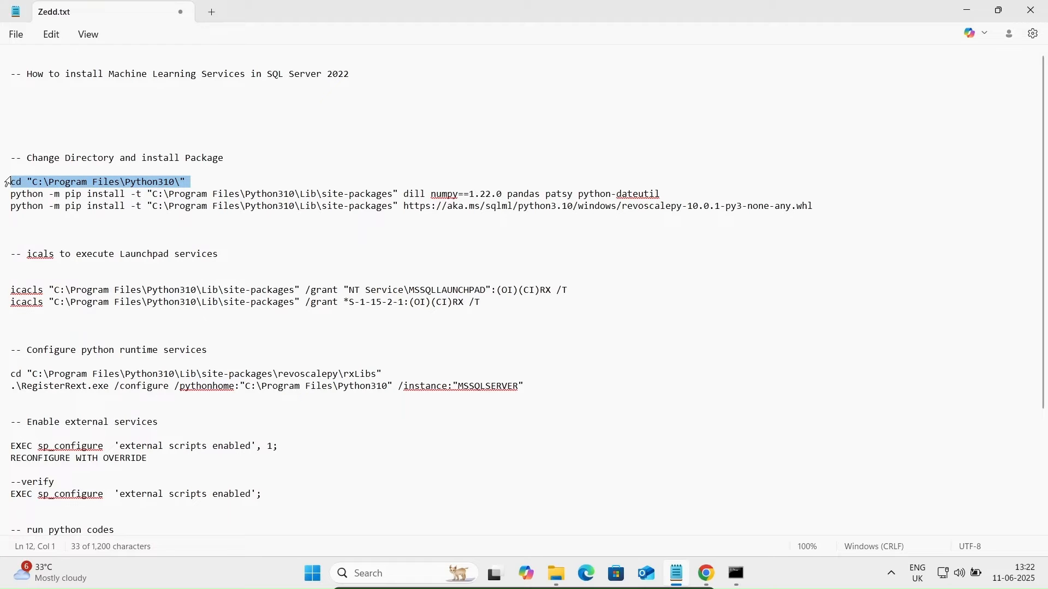
pyautogui.click(22, 182)
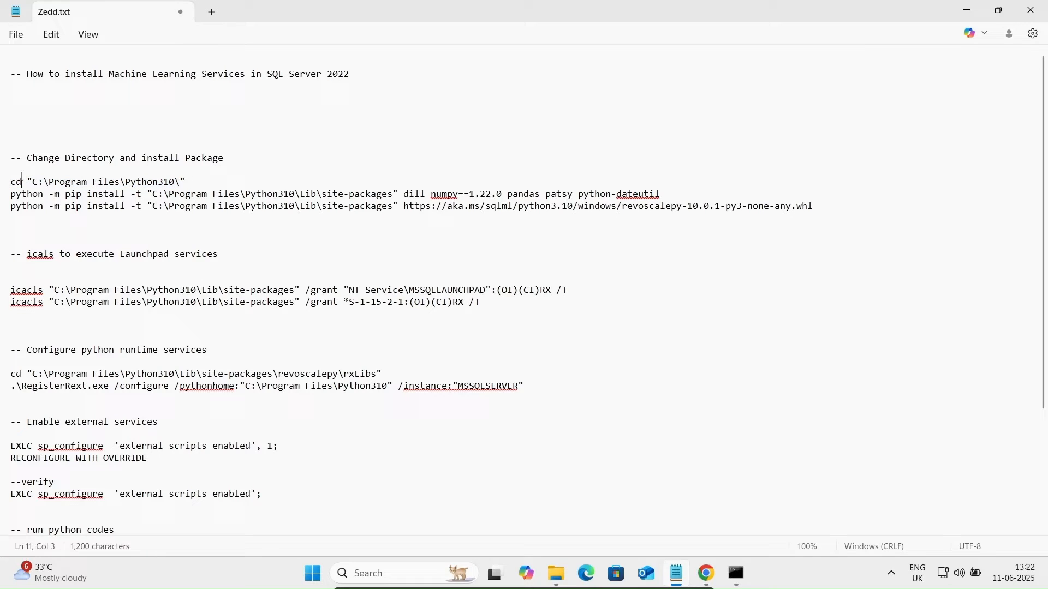
pyautogui.hotkey('shift', 'Down')
pyautogui.hotkey('shift', 'Down')
pyautogui.hotkey('shift', 'Down')
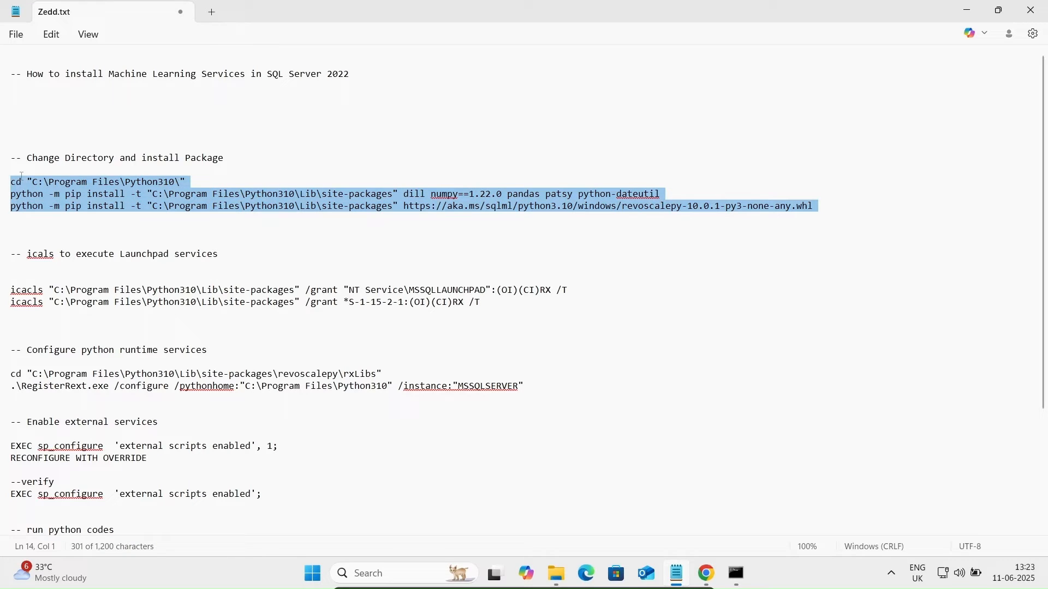
# Run the copied commands in Command Prompt to install dill, numpy 1.22.0, pandas, patsy, python-dateutil and revoscalepy 10.0.1 into Python310's site-packages, and clear the screen.
pyautogui.click(968, 11)
pyautogui.write('cd "C:\\Program Files\\Python310\\" python -m pip install -t "C:\\Program Files\\Python310\\Lib\\site-packages" dill numpy==1.22.0 pandas patsy python-dateutil')
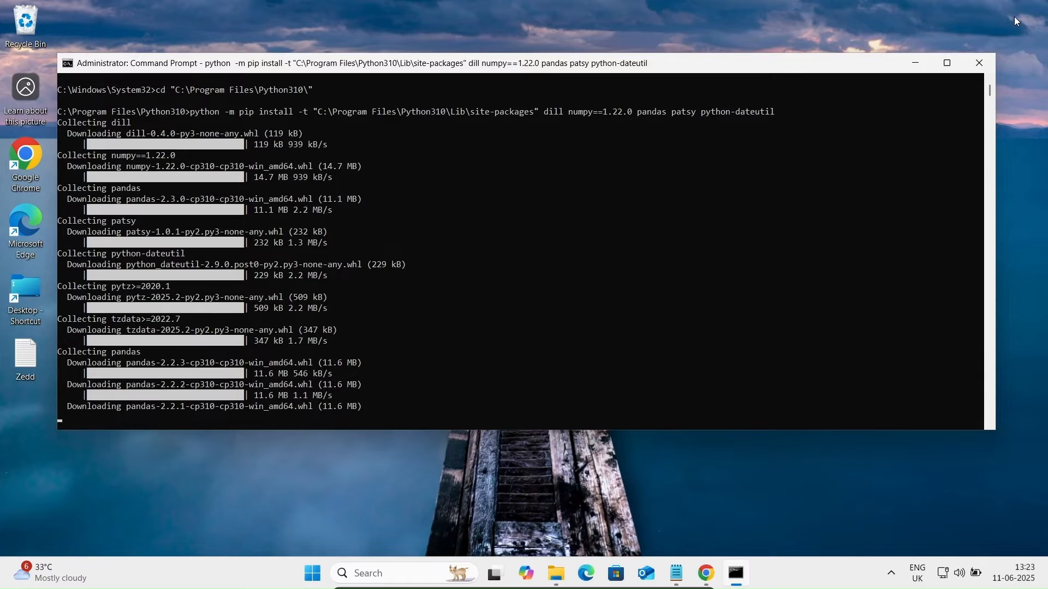
pyautogui.click(947, 63)
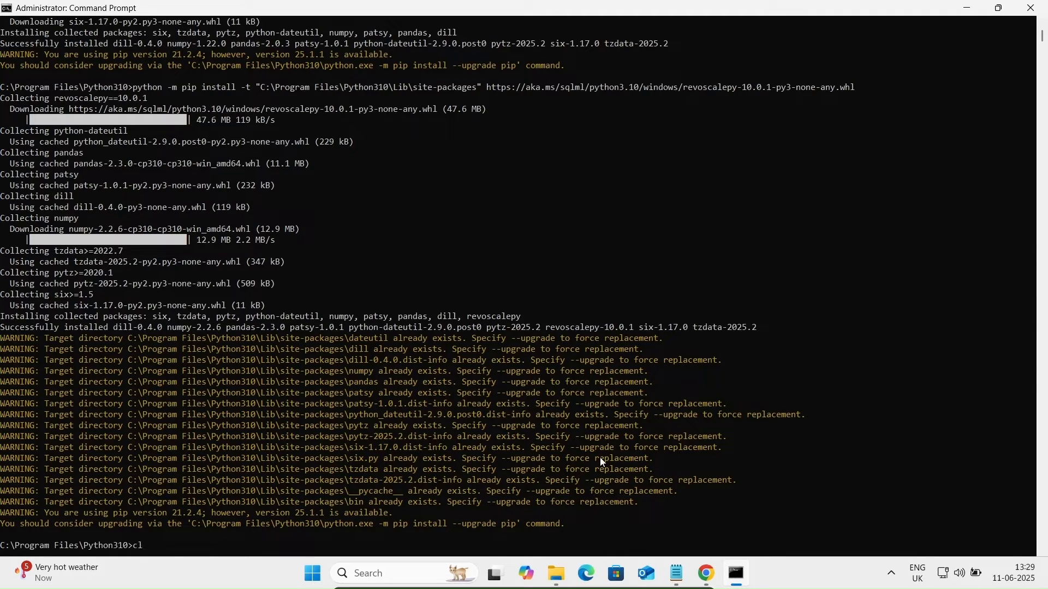
pyautogui.write('s')
pyautogui.press('Return')
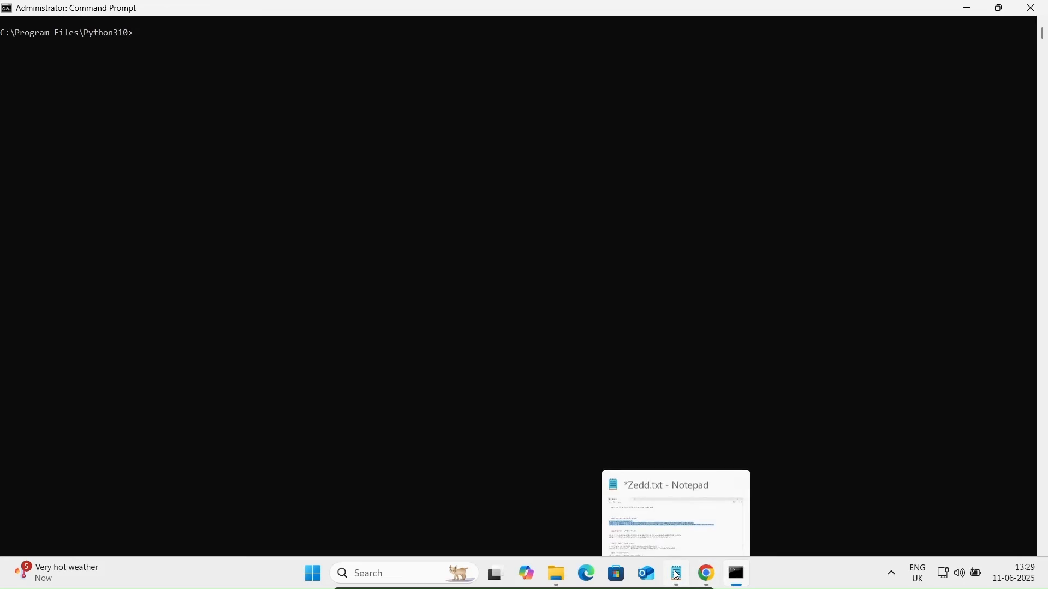
# Run the two icacls commands from Zedd.txt in Command Prompt to grant MSSQLLAUNCHPAD and S-1-15-2-1 RX access to site-packages, and clear the screen.
pyautogui.click(677, 576)
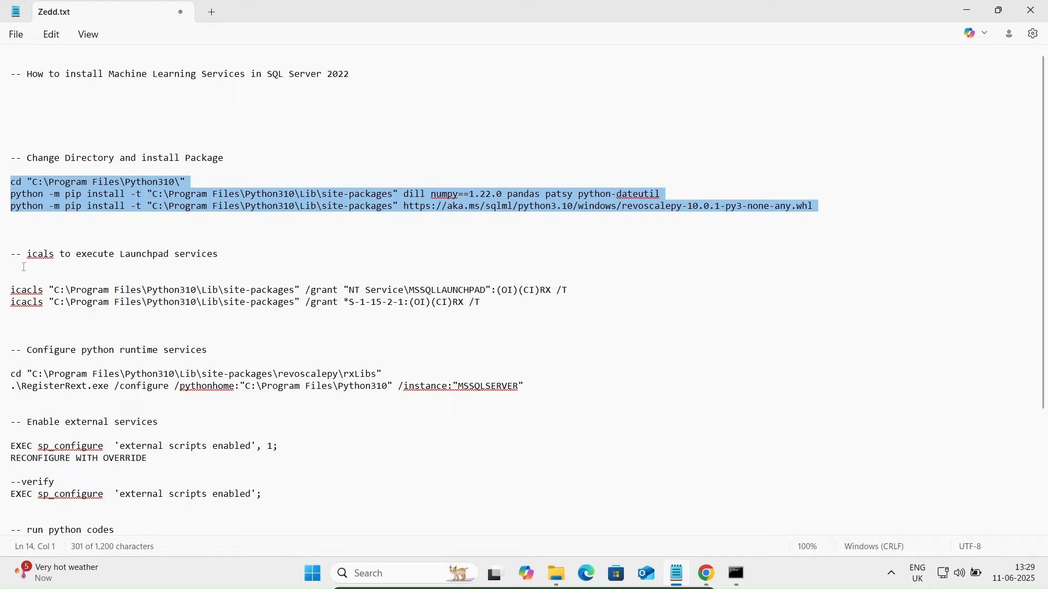
pyautogui.moveTo(15, 279); pyautogui.dragTo(497, 309)
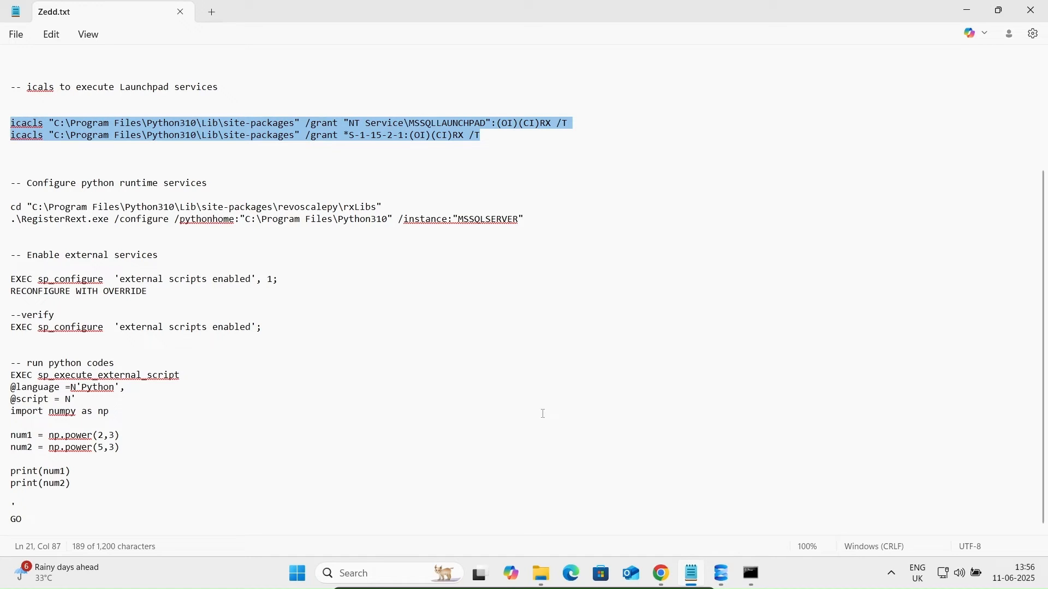
pyautogui.click(754, 574)
pyautogui.rightClick(179, 137)
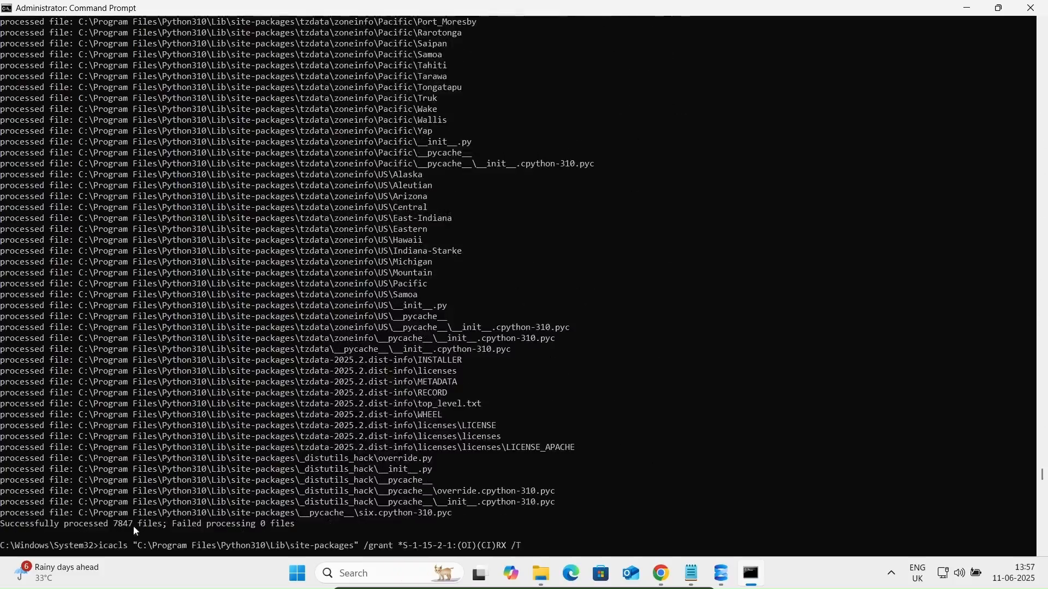
pyautogui.press('Return')
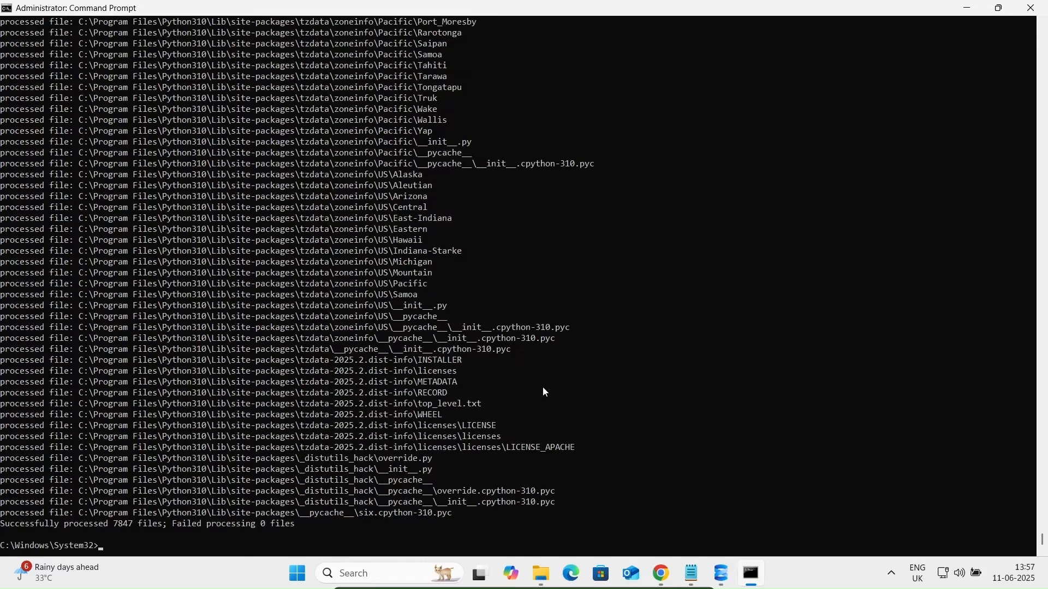
pyautogui.write('cls')
pyautogui.press('Return')
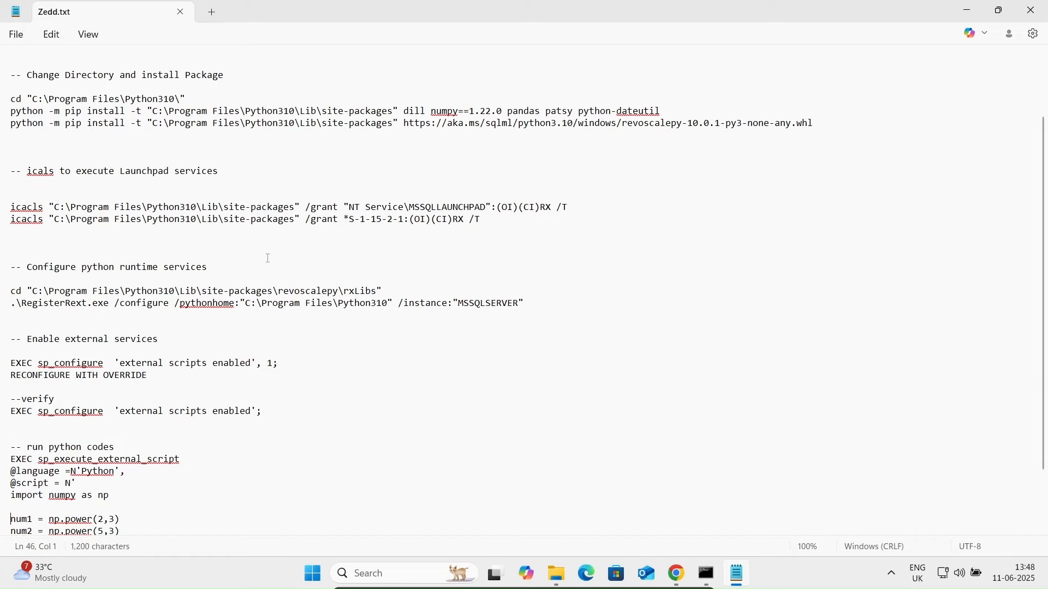
# Copy the cd and RegisterRext.exe commands under "Configure python runtime services" in Zedd.txt.
pyautogui.click(542, 302)
pyautogui.moveTo(5, 292); pyautogui.dragTo(546, 315)
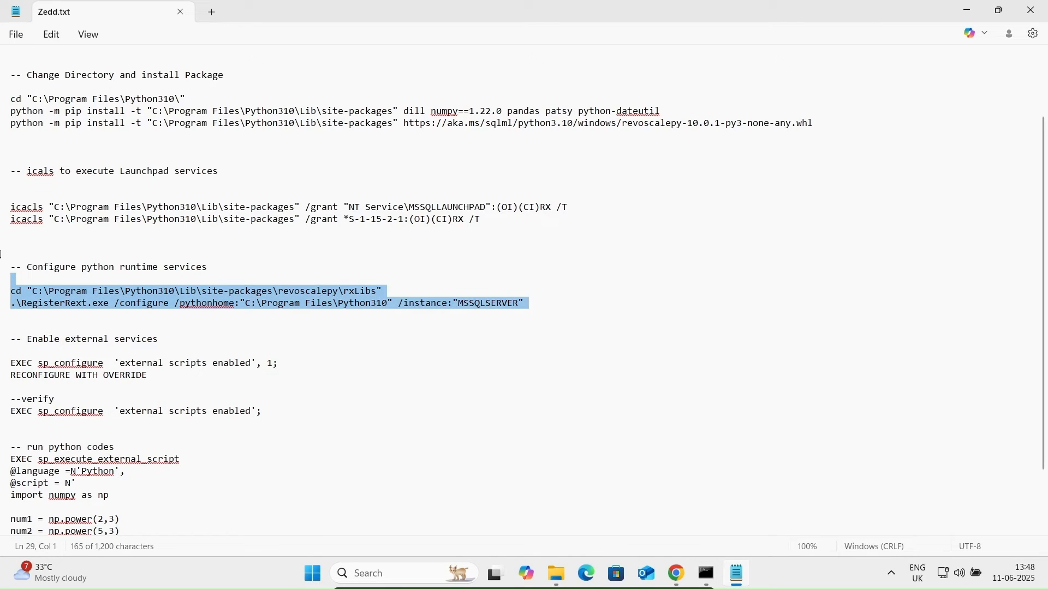
pyautogui.click(15, 287)
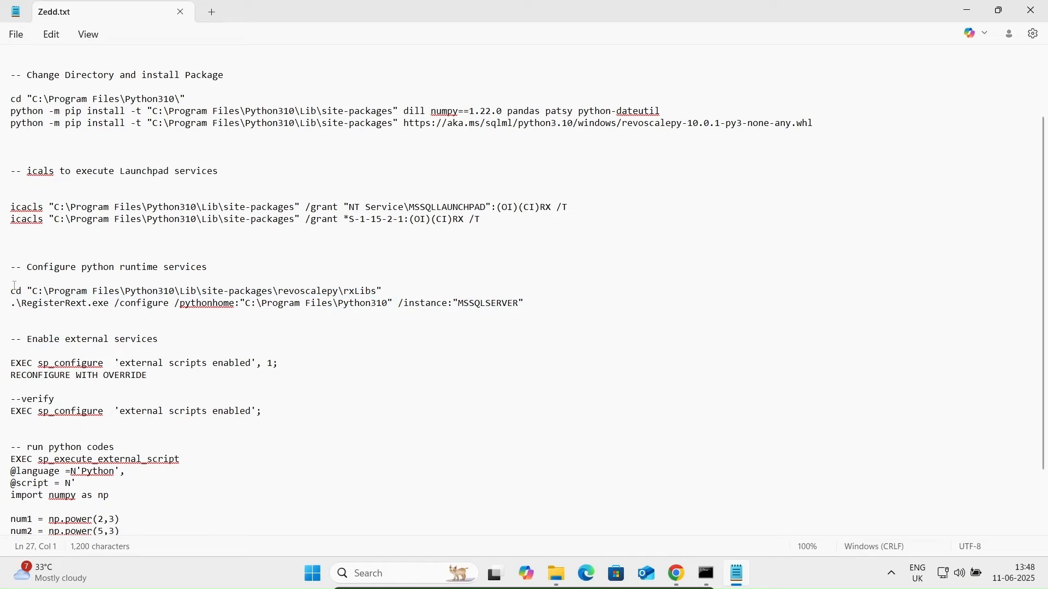
pyautogui.hotkey('shift', 'Down')
pyautogui.hotkey('shift', 'Down')
pyautogui.press('super+c')
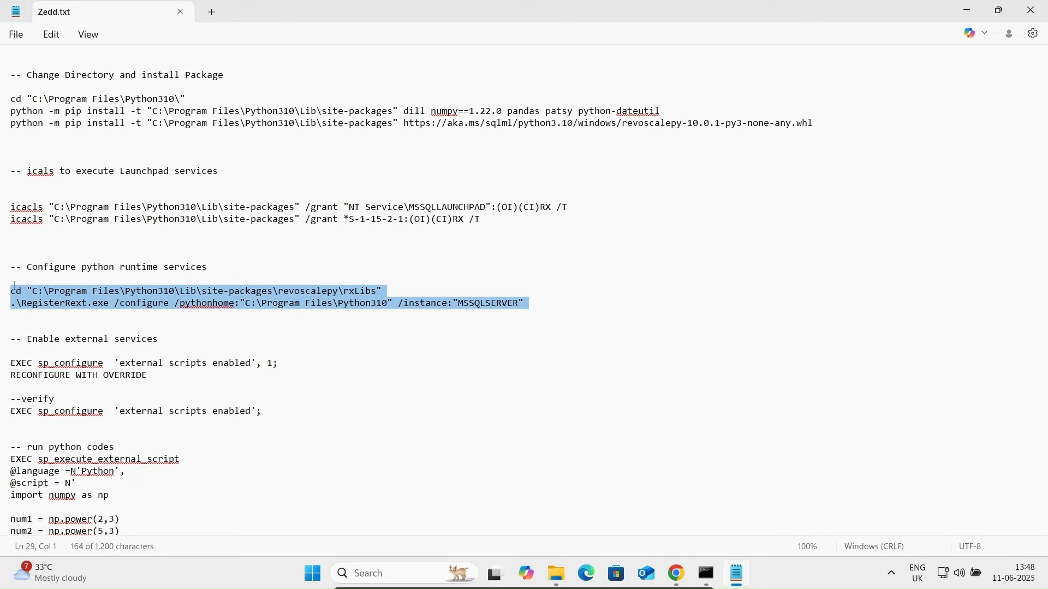
# Run the copied commands in Command Prompt to register C:\Program Files\Python310 as the Python runtime for instance MSSQLSERVER, and clear the screen.
pyautogui.click(737, 576)
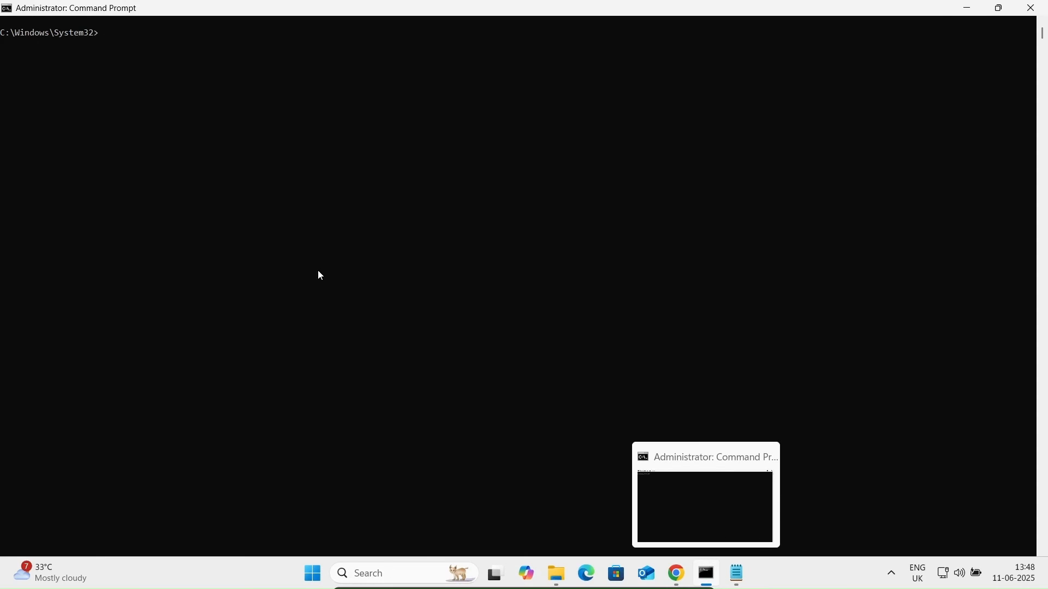
pyautogui.rightClick(220, 184)
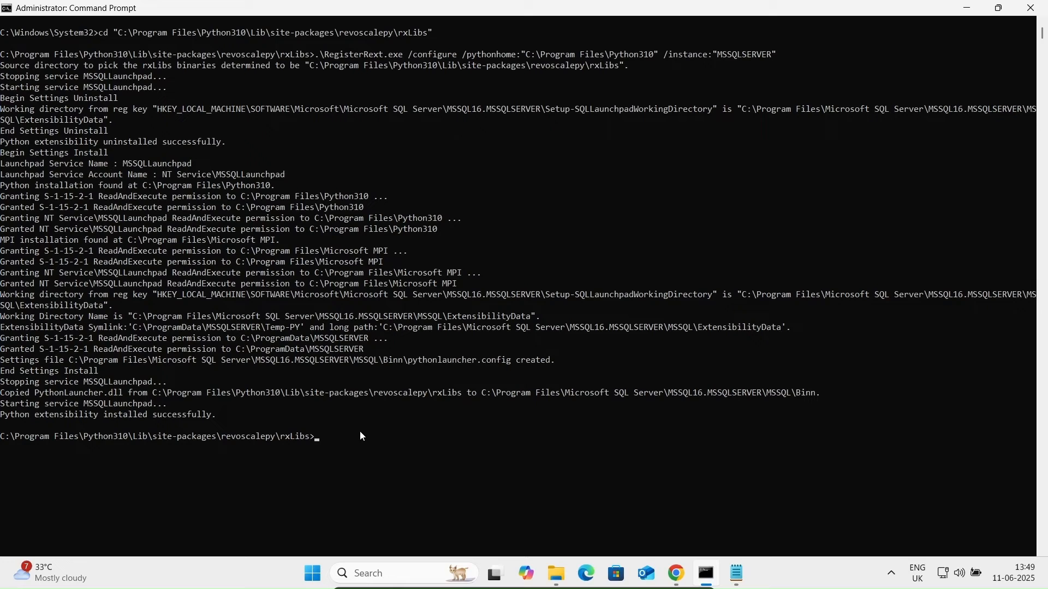
pyautogui.write('cls')
pyautogui.press('Return')
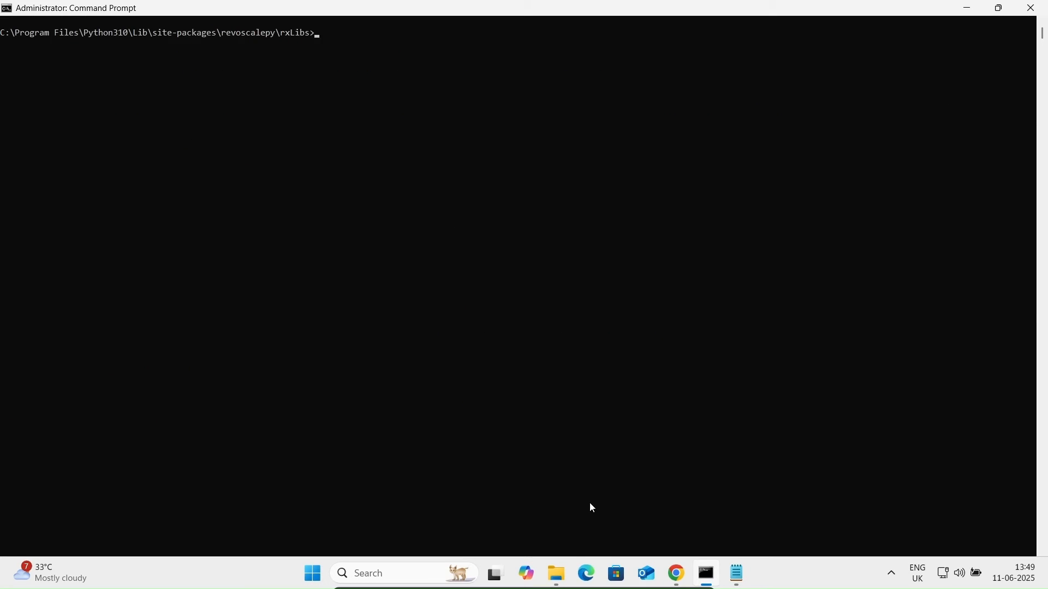
# Minimize the Notepad and Command Prompt windows, search Windows for ssms, and launch SQL Server Management Studio 21.
pyautogui.click(738, 574)
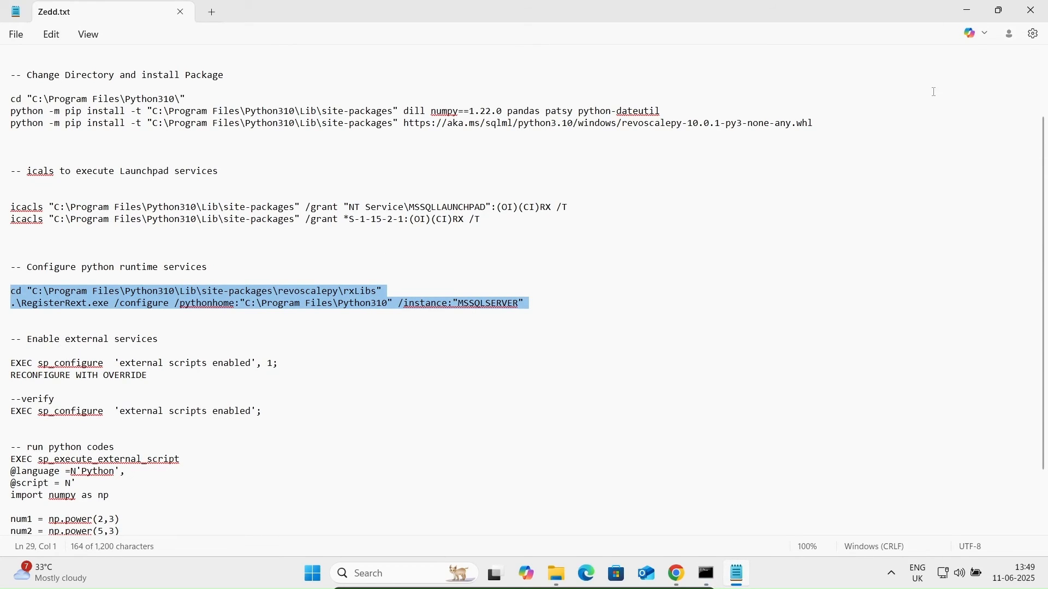
pyautogui.click(967, 10)
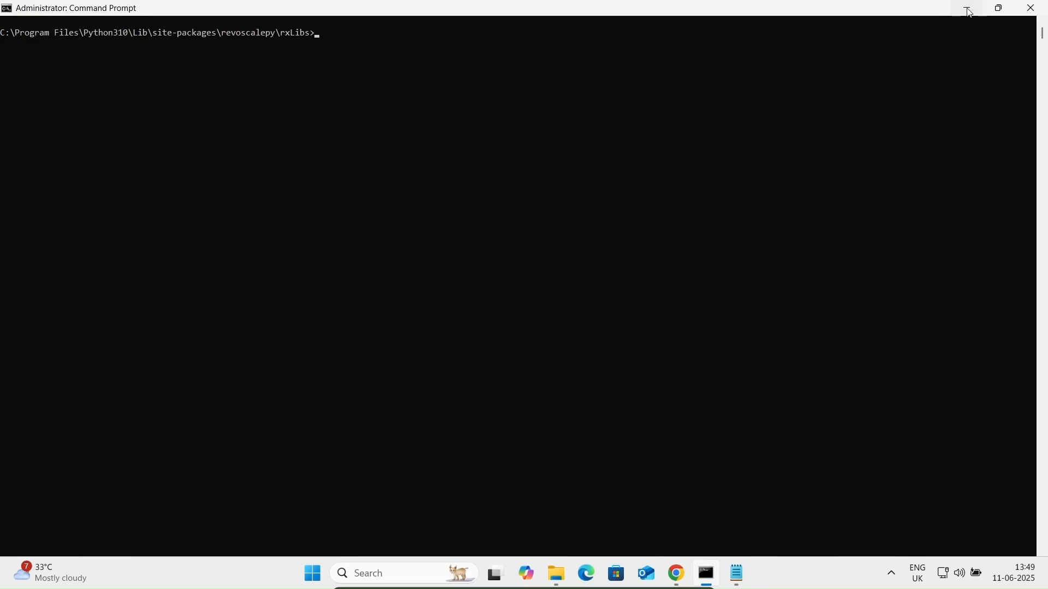
pyautogui.click(968, 9)
pyautogui.click(374, 577)
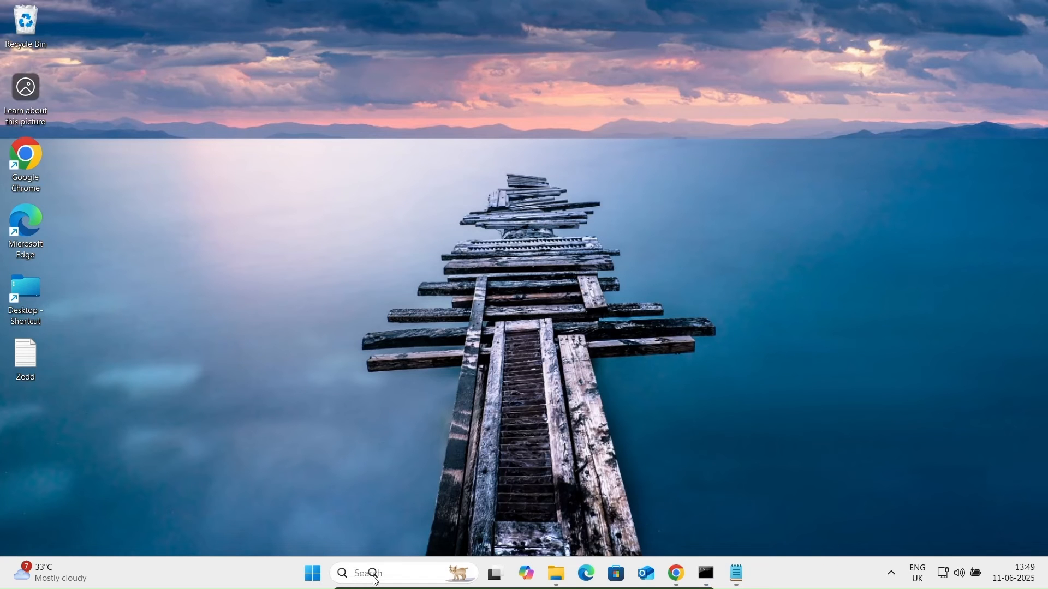
pyautogui.write('ssms')
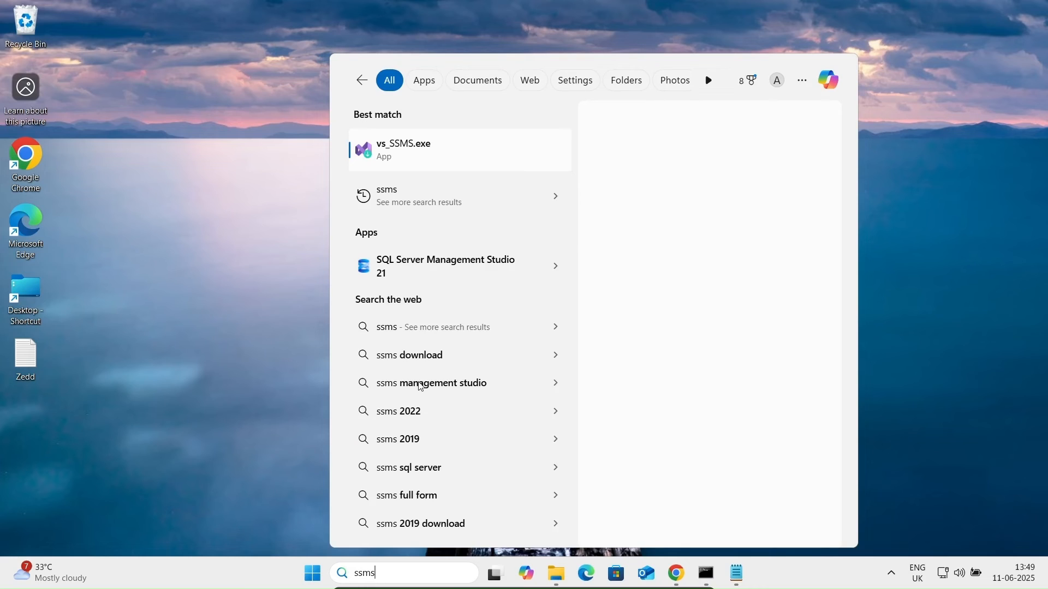
pyautogui.click(410, 276)
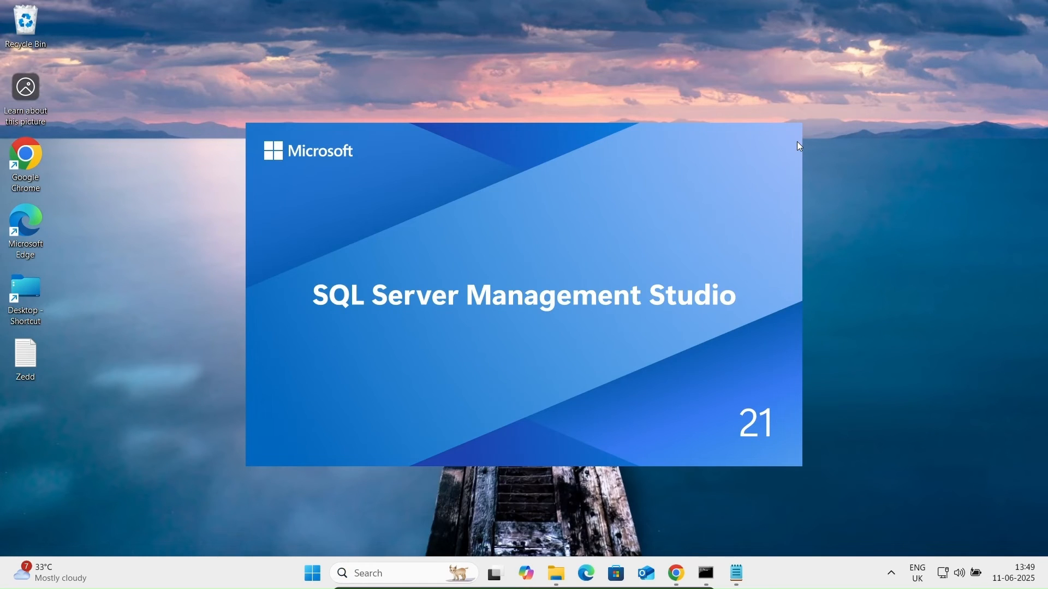
# Browse the local servers and choose the Database Engine instance DESKTOP-JQ92O4P as the server to connect to.
pyautogui.click(669, 238)
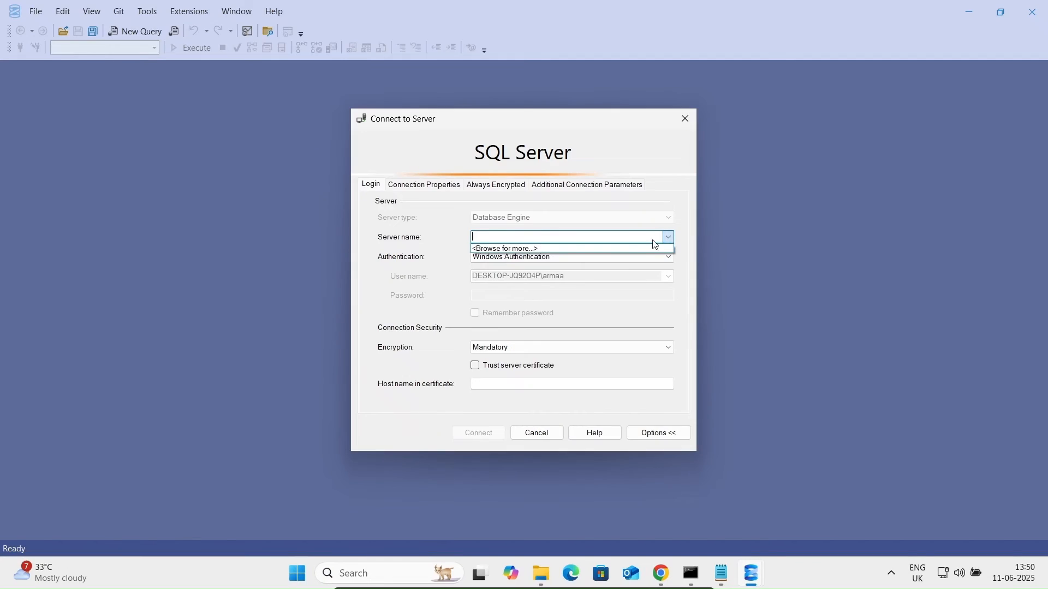
pyautogui.click(499, 250)
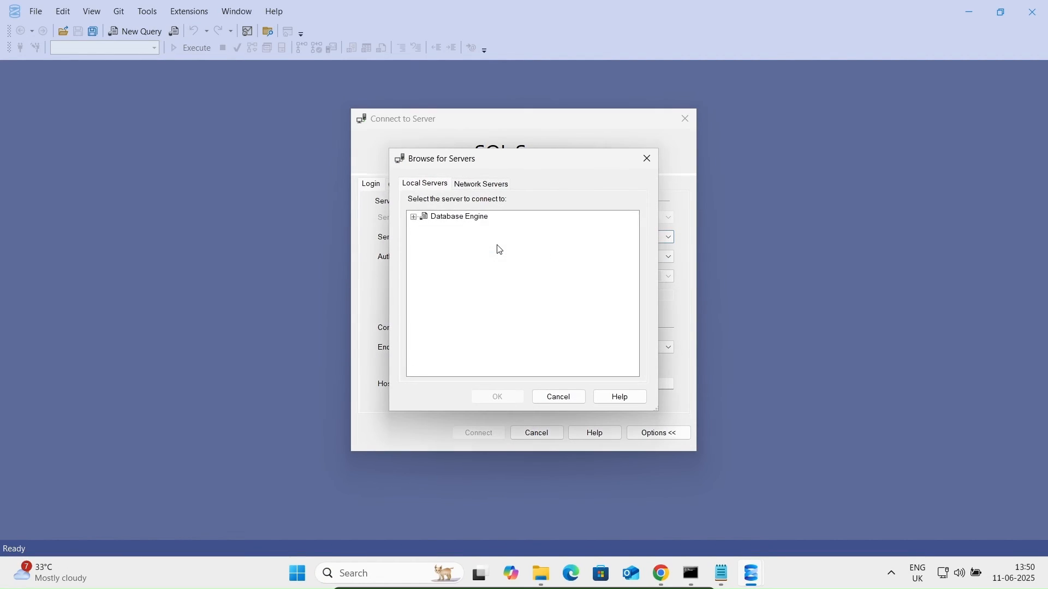
pyautogui.click(415, 218)
pyautogui.click(449, 228)
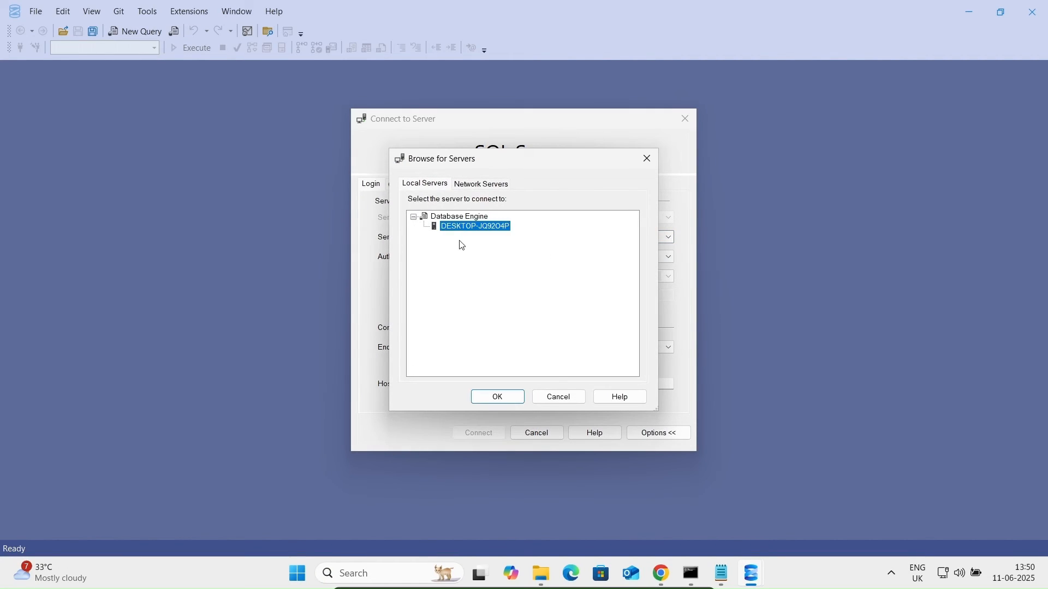
pyautogui.click(499, 398)
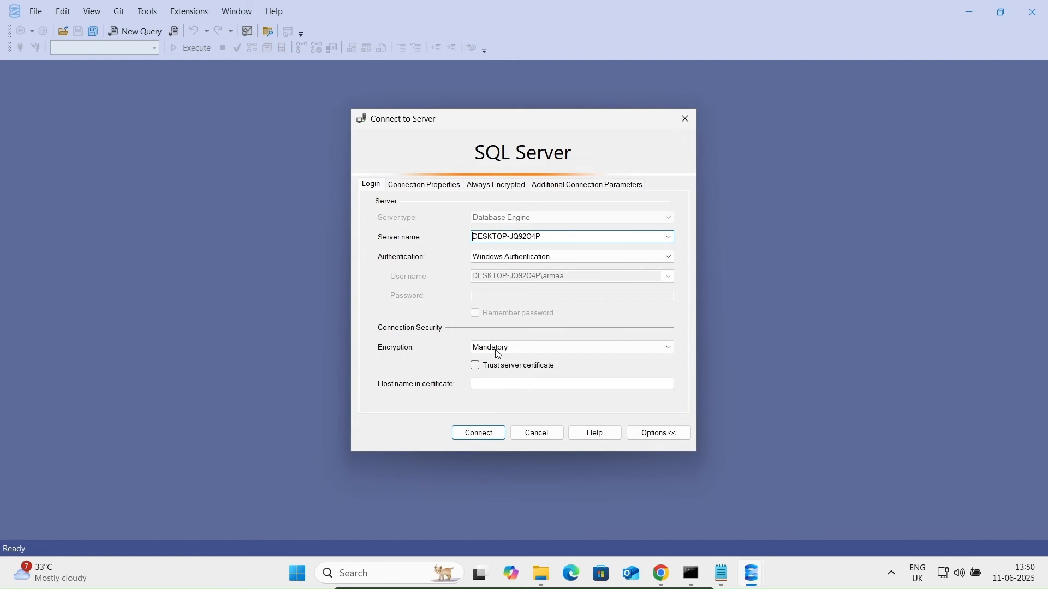
# Trust the server certificate, keep encryption Mandatory, and connect to the server with Windows Authentication.
pyautogui.click(499, 370)
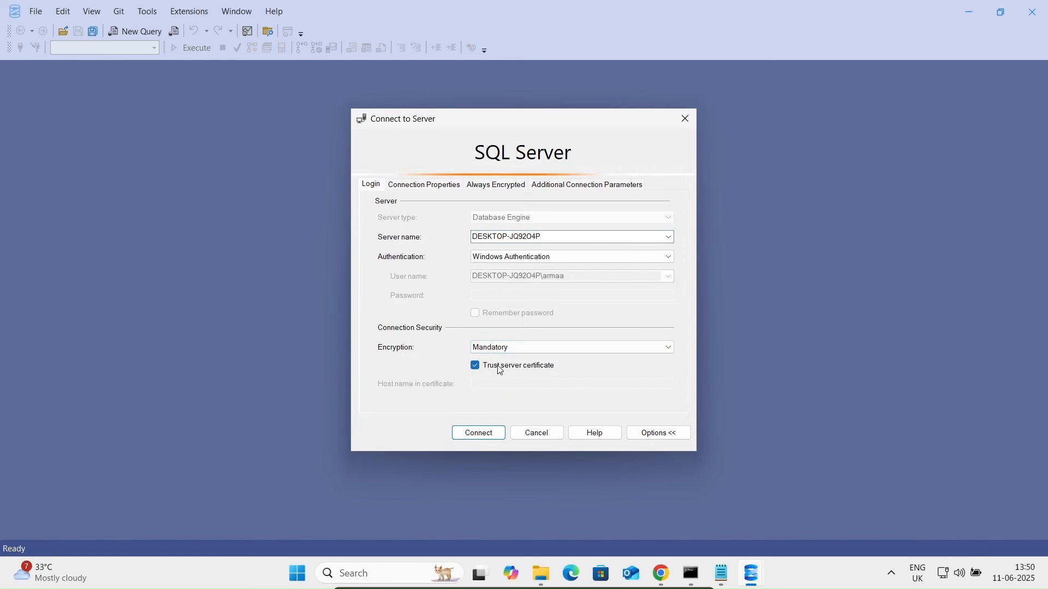
pyautogui.click(559, 347)
pyautogui.click(559, 348)
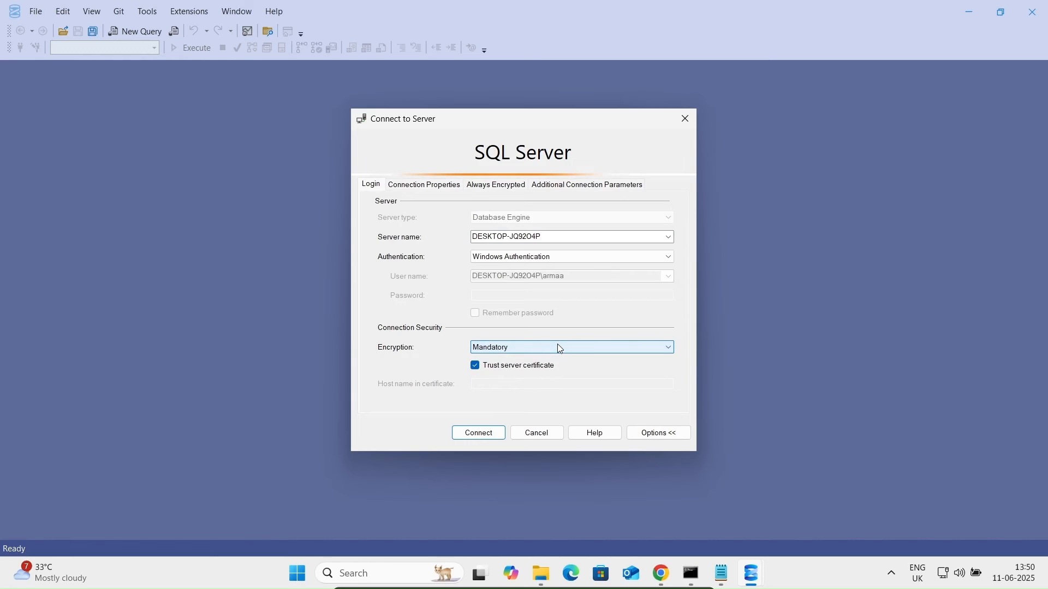
pyautogui.click(471, 437)
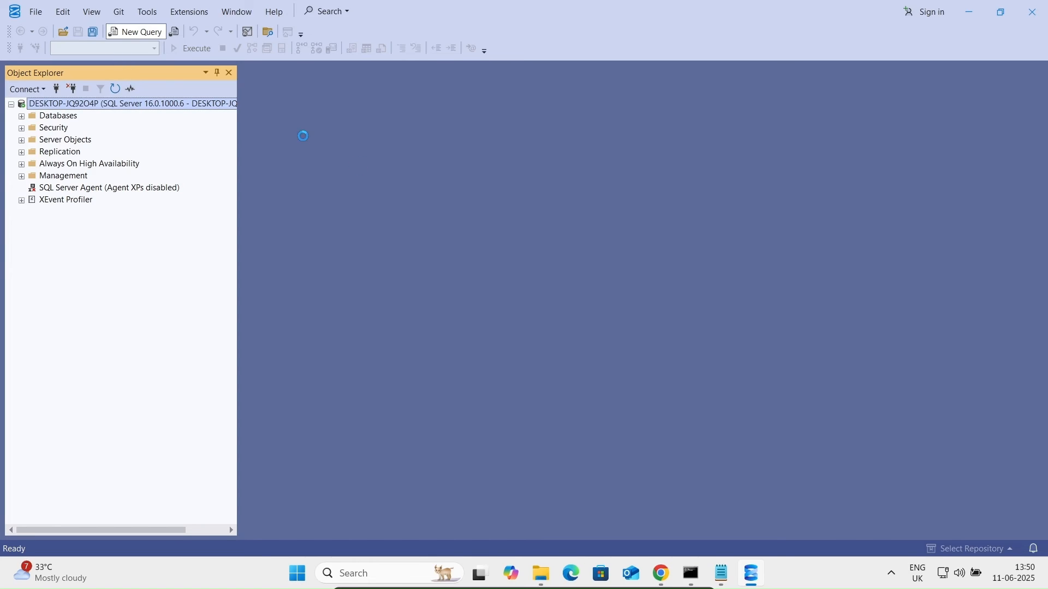
# Copy the "Enable external services" statements from Zedd.txt into a new SSMS query and execute them to set 'external scripts enabled' to 1.
pyautogui.click(723, 575)
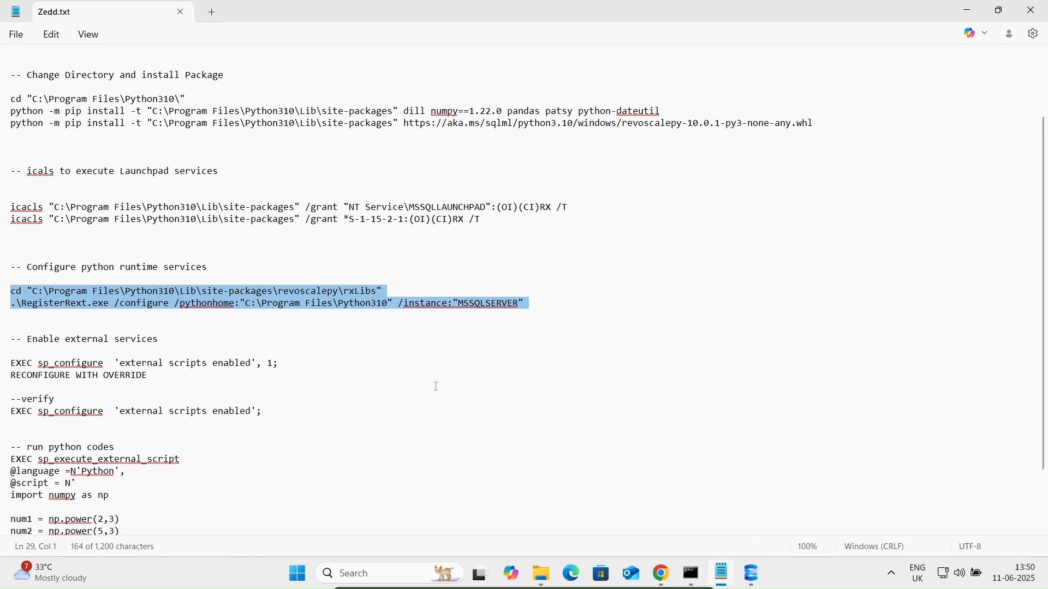
pyautogui.moveTo(152, 377); pyautogui.dragTo(5, 370)
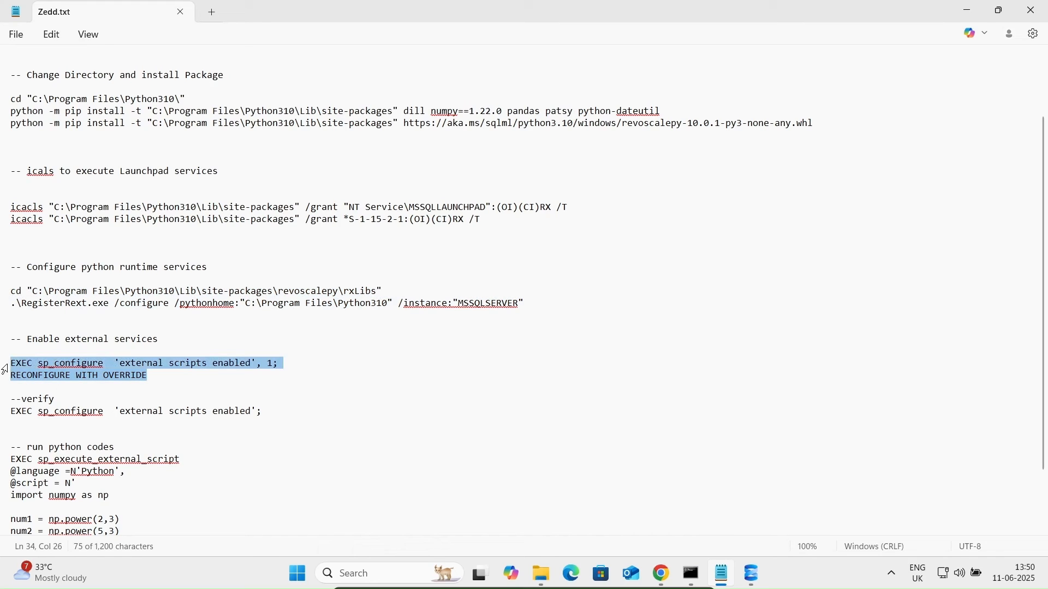
pyautogui.click(753, 574)
pyautogui.rightClick(316, 122)
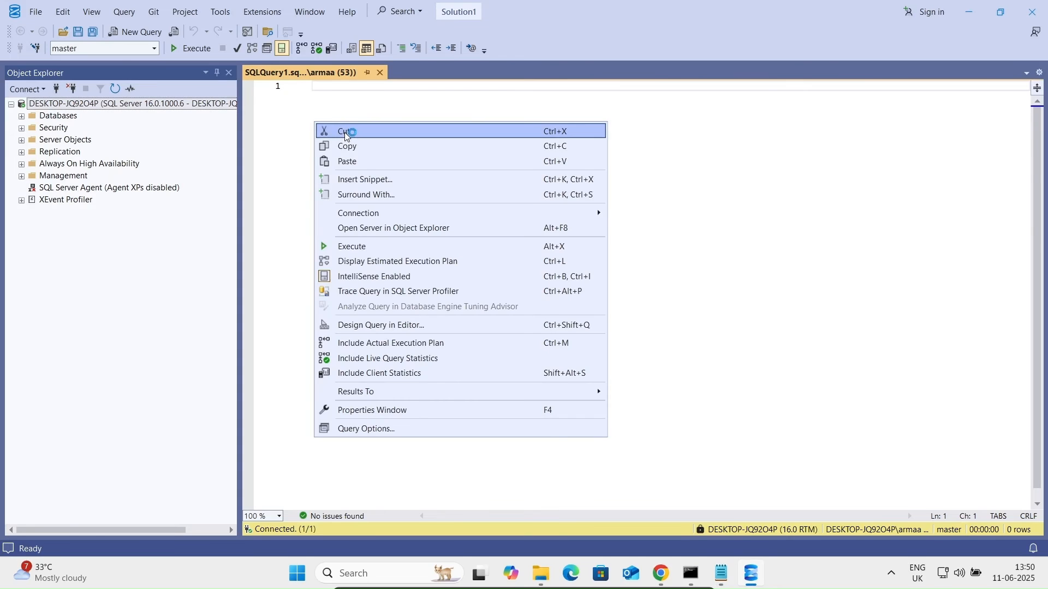
pyautogui.click(362, 164)
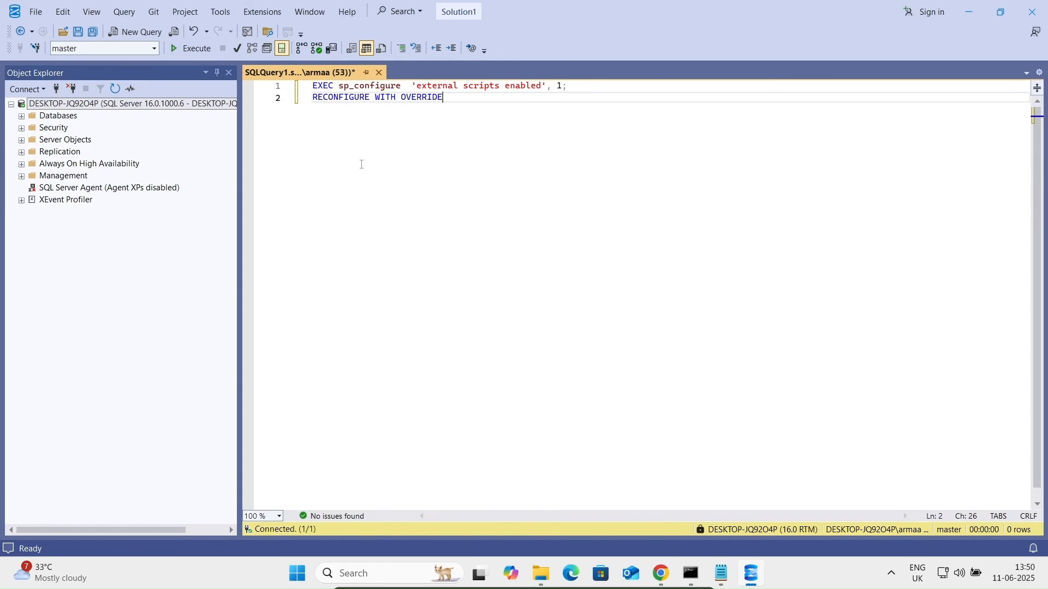
pyautogui.click(194, 53)
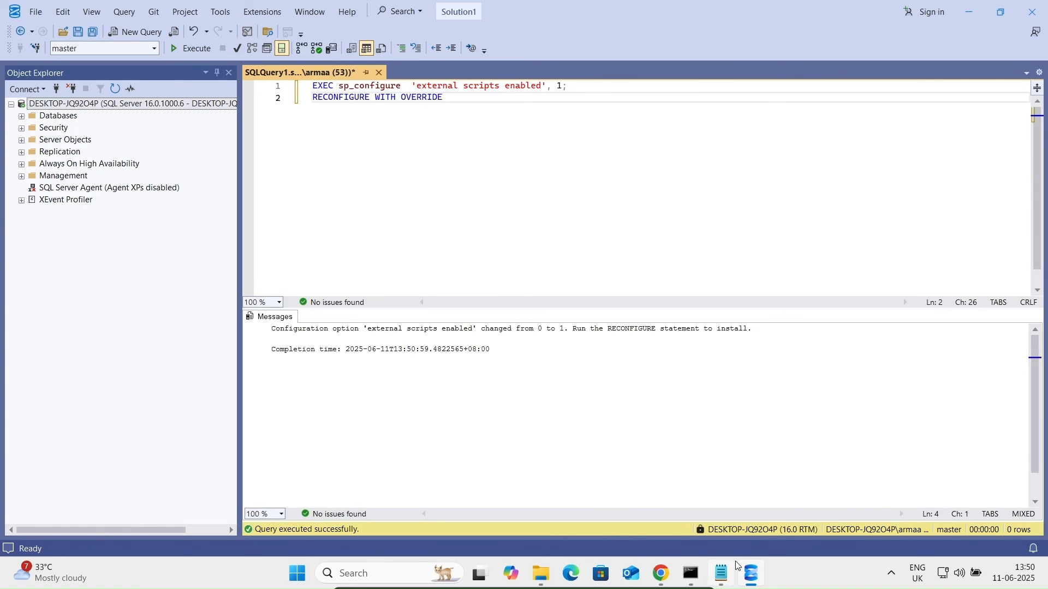
# Copy the line EXEC sp_configure 'external scripts enabled'; under "--verify" in Zedd.txt.
pyautogui.click(723, 573)
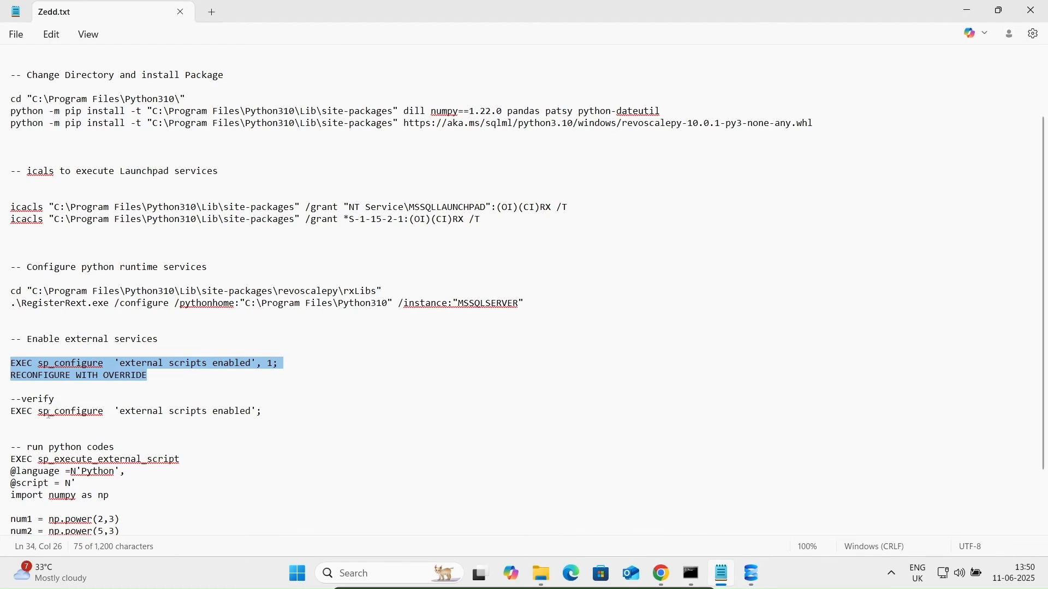
pyautogui.moveTo(15, 412); pyautogui.dragTo(97, 414)
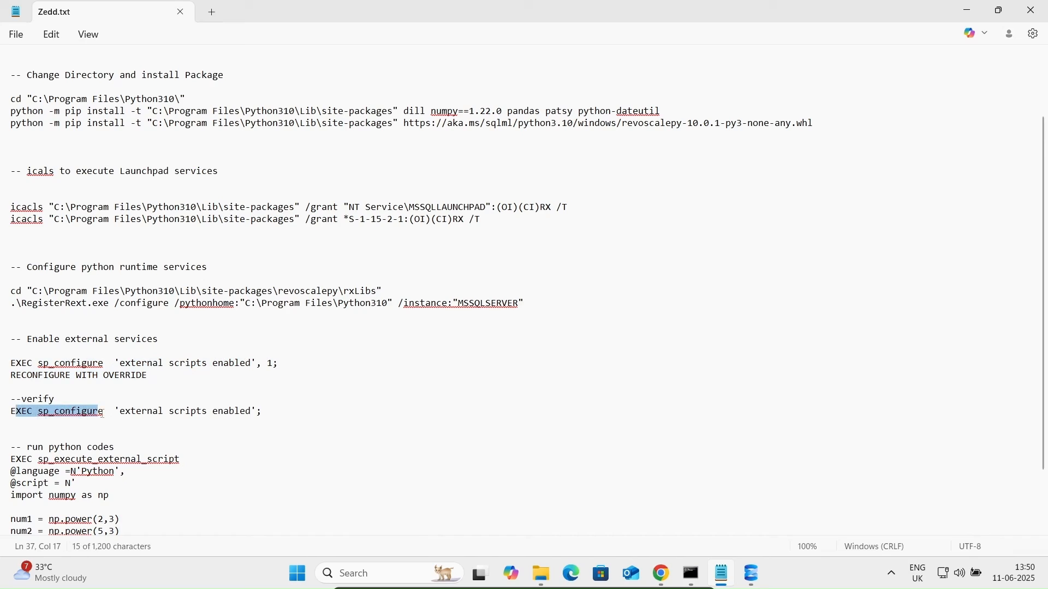
pyautogui.click(17, 412)
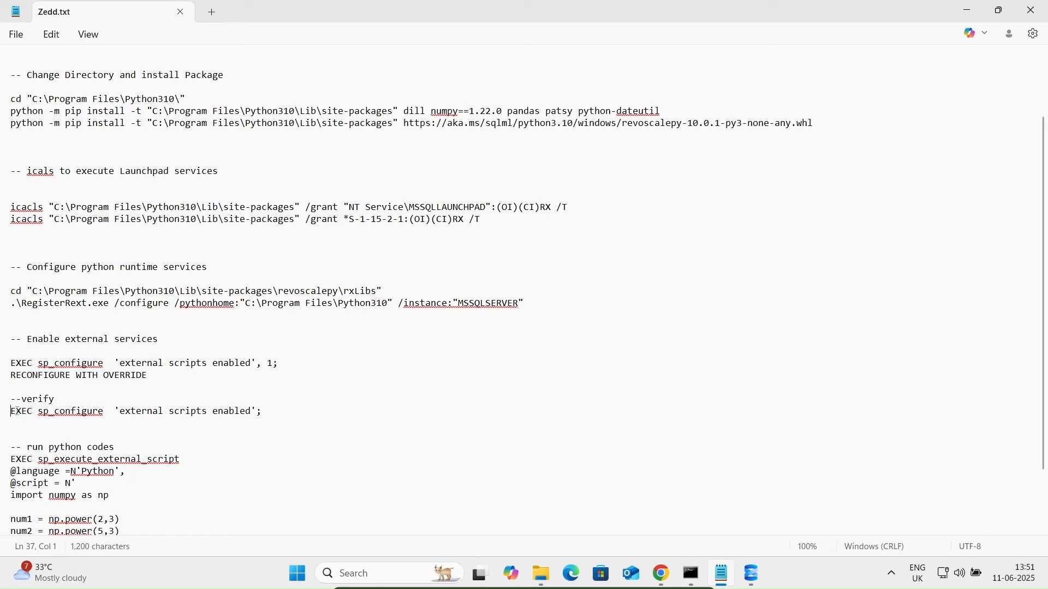
pyautogui.hotkey('shift', 'Right')
pyautogui.hotkey('shift', 'Right')
pyautogui.hotkey('shift', 'Right')
pyautogui.hotkey('shift', 'Right')
pyautogui.hotkey('shift', 'Right')
pyautogui.hotkey('shift', 'Right')
pyautogui.hotkey('shift', 'Right')
pyautogui.hotkey('shift', 'Right')
pyautogui.hotkey('shift', 'Right')
pyautogui.hotkey('shift', 'Right')
pyautogui.hotkey('shift', 'Right')
pyautogui.hotkey('shift', 'Right')
pyautogui.hotkey('shift', 'Right')
pyautogui.hotkey('shift', 'Right')
pyautogui.hotkey('shift', 'Right')
pyautogui.hotkey('shift', 'Right')
pyautogui.hotkey('shift', 'Right')
pyautogui.hotkey('shift', 'Right')
pyautogui.hotkey('shift', 'Right')
pyautogui.hotkey('shift', 'Right')
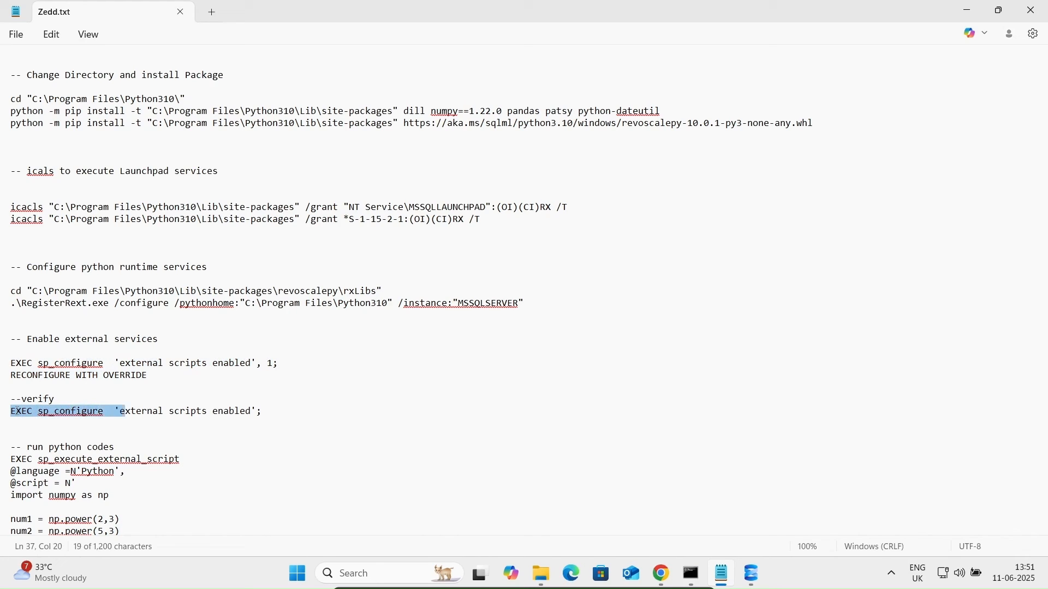
pyautogui.hotkey('shift', 'Right')
pyautogui.hotkey('shift', 'Right')
pyautogui.hotkey('shift', 'Right')
pyautogui.hotkey('shift', 'Right')
pyautogui.hotkey('shift', 'Right')
pyautogui.hotkey('shift', 'Right')
pyautogui.hotkey('shift', 'Right')
pyautogui.hotkey('shift', 'Right')
pyautogui.hotkey('shift', 'Right')
pyautogui.hotkey('shift', 'Right')
pyautogui.hotkey('shift', 'Right')
pyautogui.hotkey('ctrl', 'c')
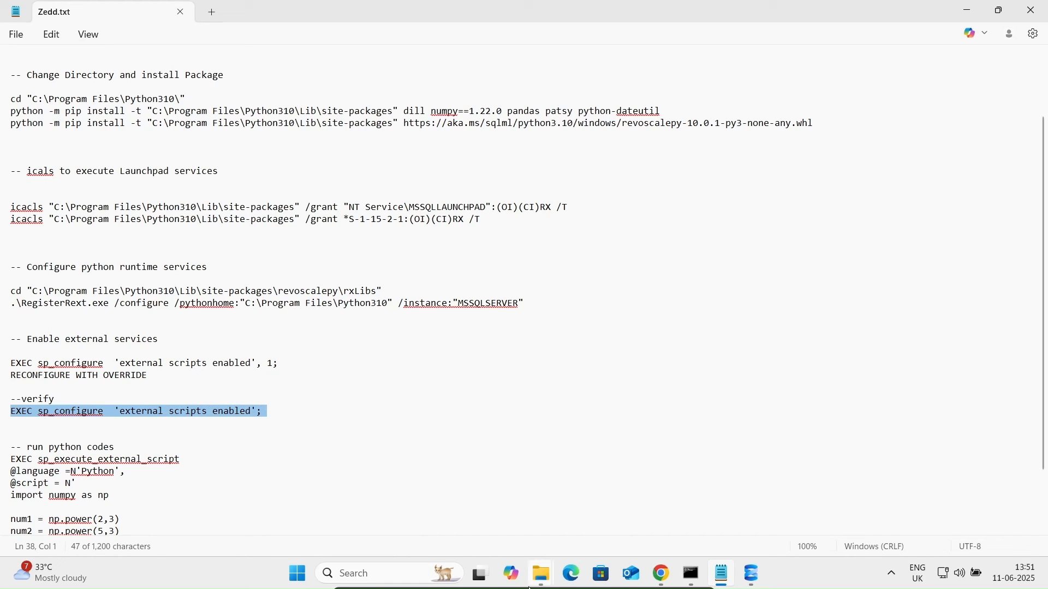
# Paste the verification statement below the existing query in SSMS and execute only that statement.
pyautogui.click(754, 581)
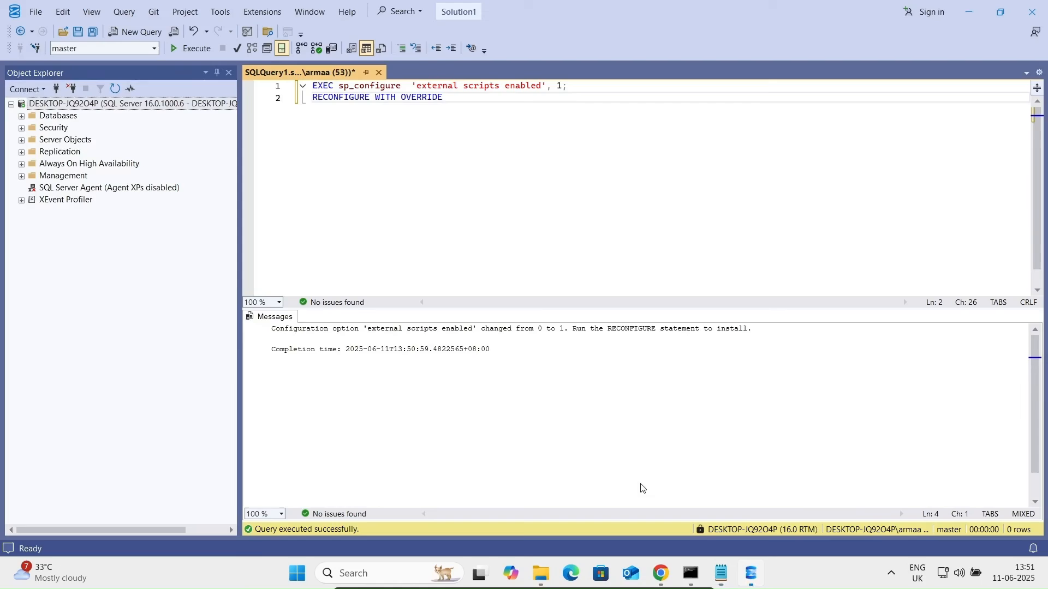
pyautogui.click(377, 159)
pyautogui.press('Return')
pyautogui.press('Return')
pyautogui.press('Return')
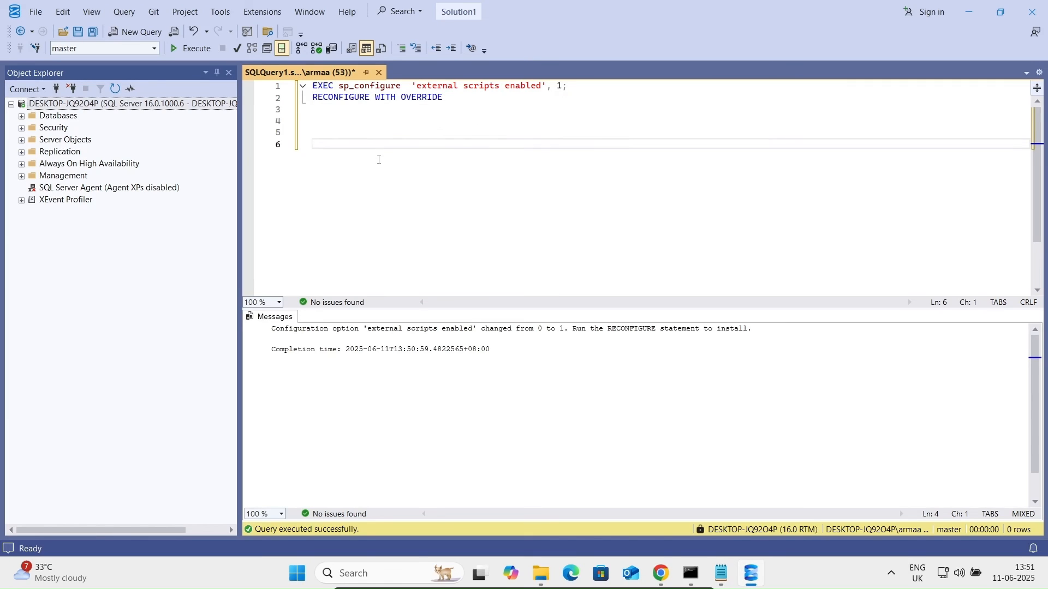
pyautogui.hotkey('ctrl', 'v')
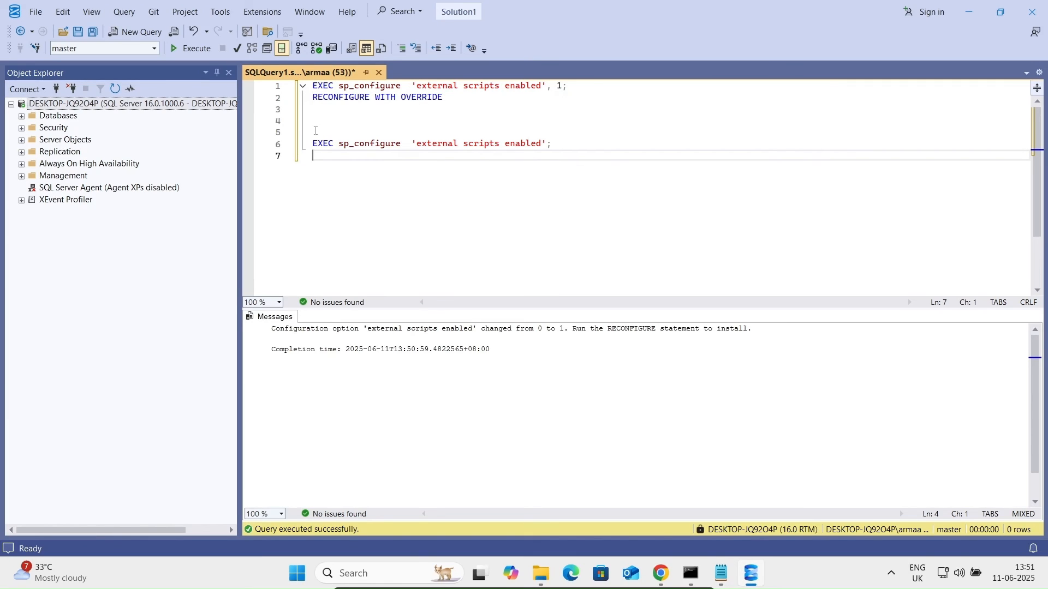
pyautogui.moveTo(316, 131); pyautogui.dragTo(399, 177)
pyautogui.click(190, 51)
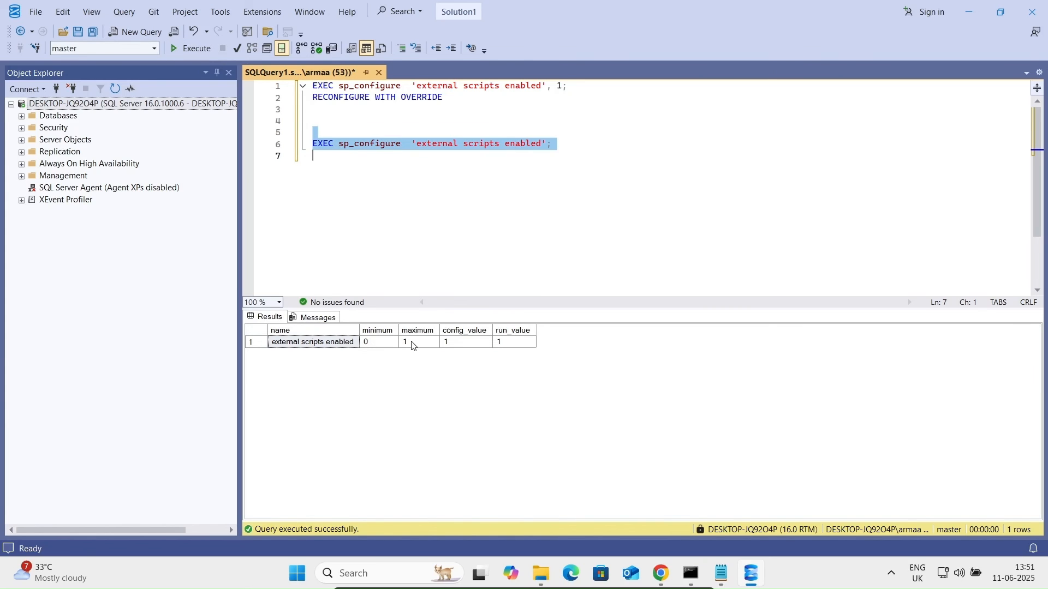
# Copy the sp_execute_external_script block under "-- run python codes" in Zedd.txt, from EXEC through GO.
pyautogui.click(722, 573)
pyautogui.click(67, 441)
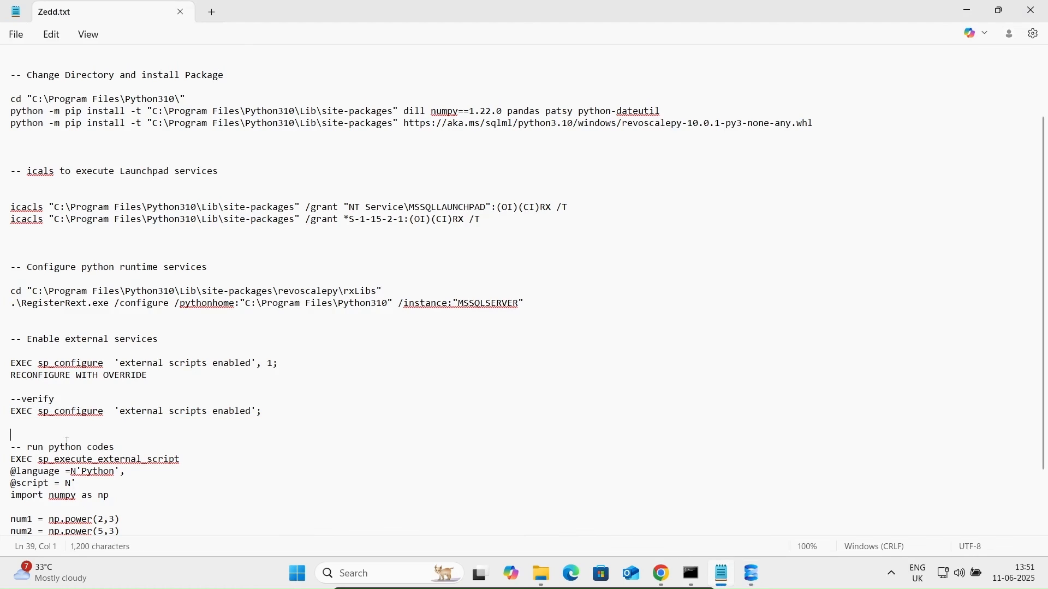
pyautogui.press('Down')
pyautogui.press('Down')
pyautogui.press('Down')
pyautogui.press('Down')
pyautogui.press('Down')
pyautogui.press('Down')
pyautogui.press('Down')
pyautogui.press('Down')
pyautogui.press('Down')
pyautogui.press('Down')
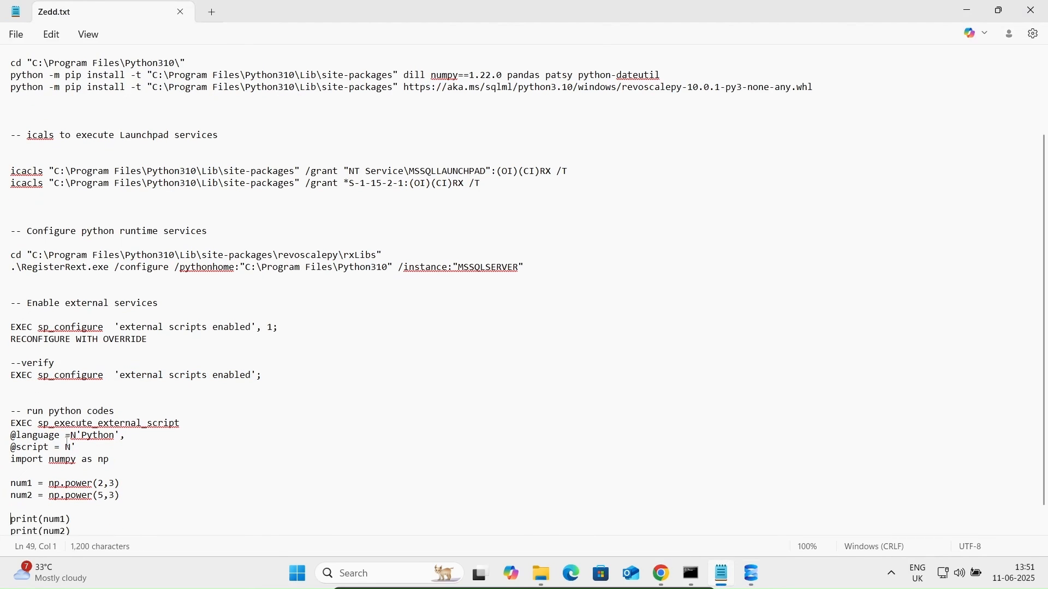
pyautogui.press('End')
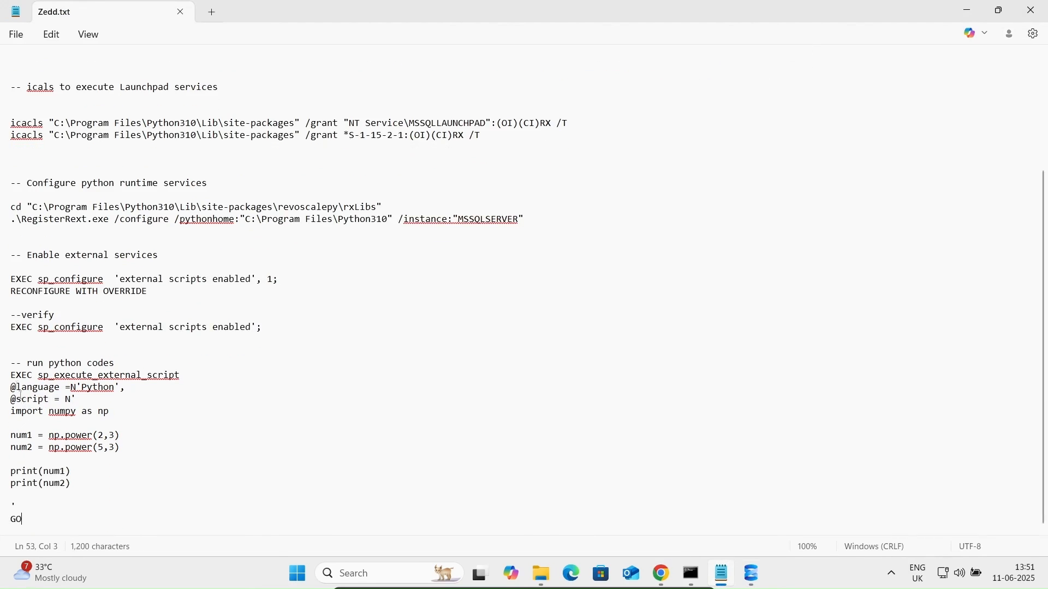
pyautogui.moveTo(12, 377); pyautogui.dragTo(131, 519)
pyautogui.hotkey('ctrl', 'c')
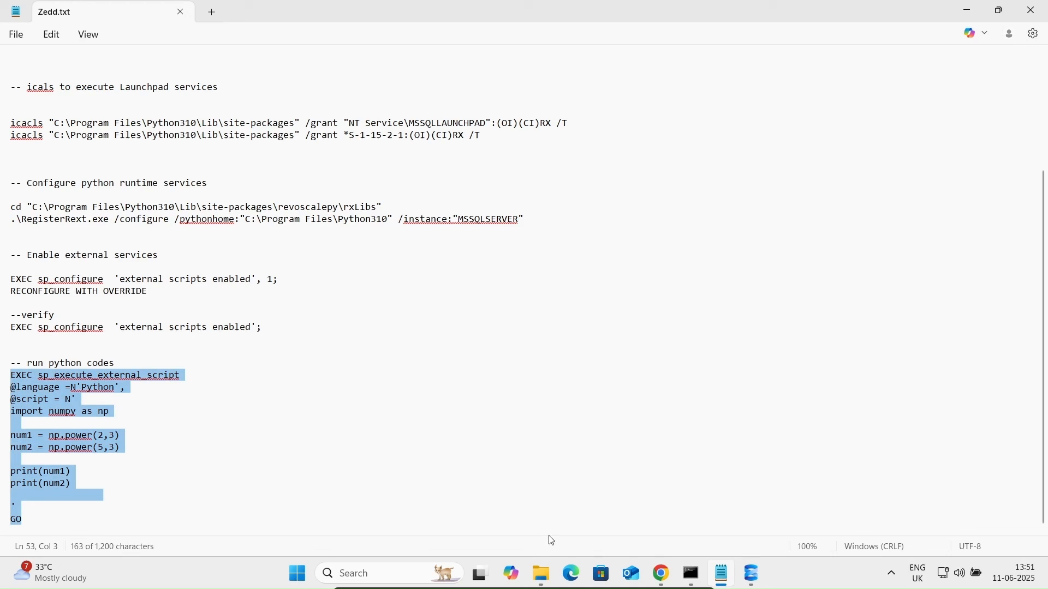
# Switch to SSMS and paste the numpy script block below the verification statement in the open query.
pyautogui.click(755, 575)
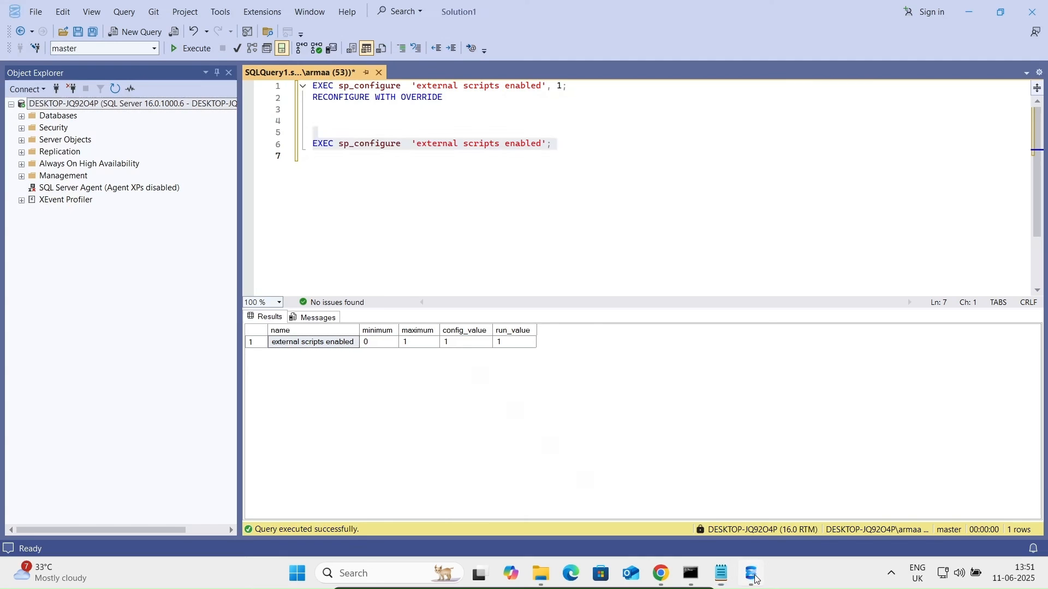
pyautogui.click(405, 230)
pyautogui.press('Return')
pyautogui.press('Return')
pyautogui.hotkey('ctrl', 'v')
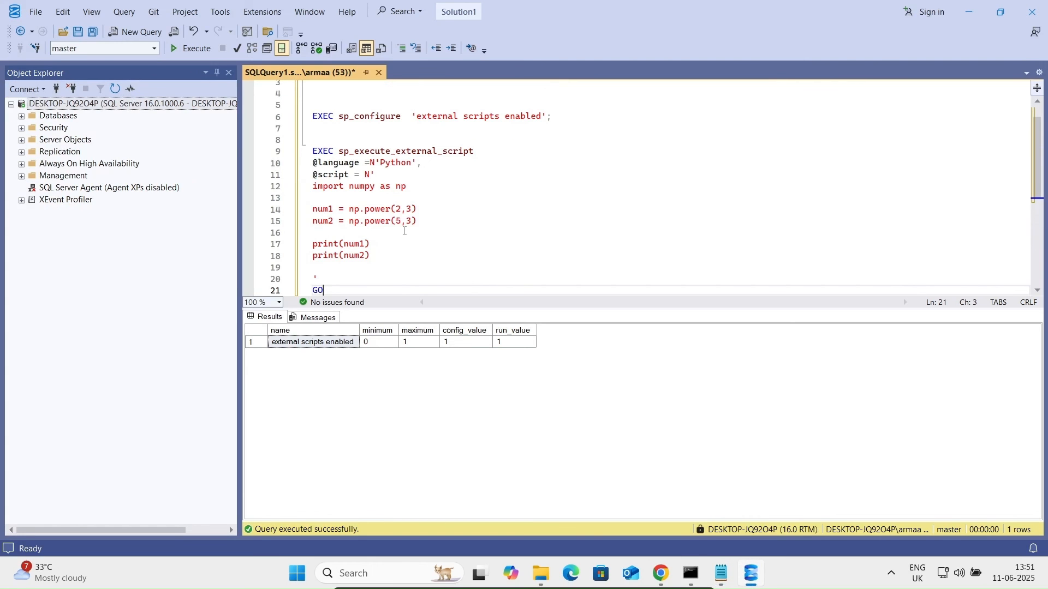
pyautogui.press('Return')
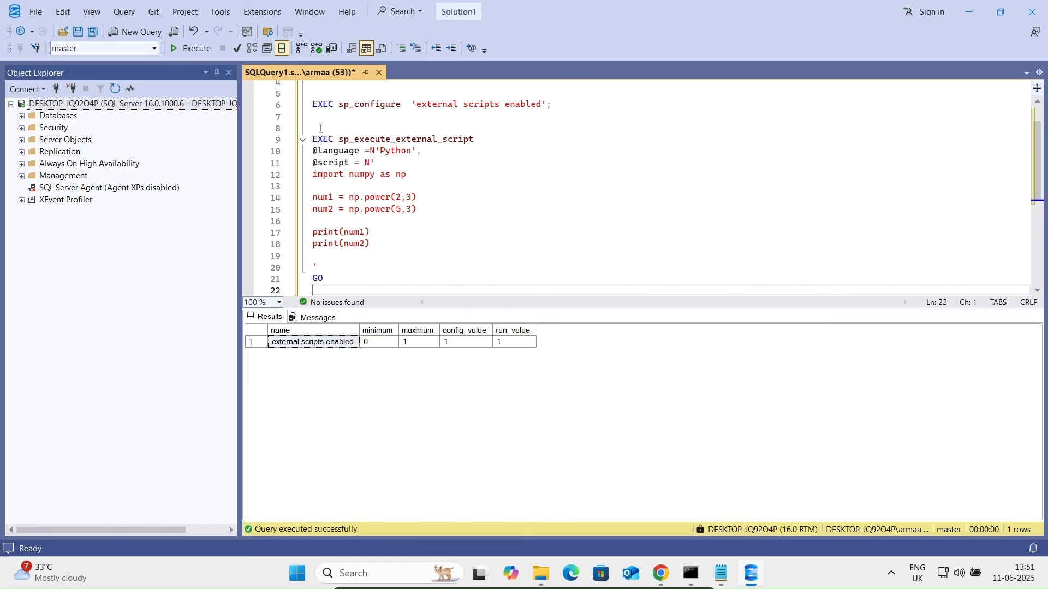
# Execute only the sp_execute_external_script block, including its closing GO.
pyautogui.moveTo(321, 129); pyautogui.dragTo(350, 245)
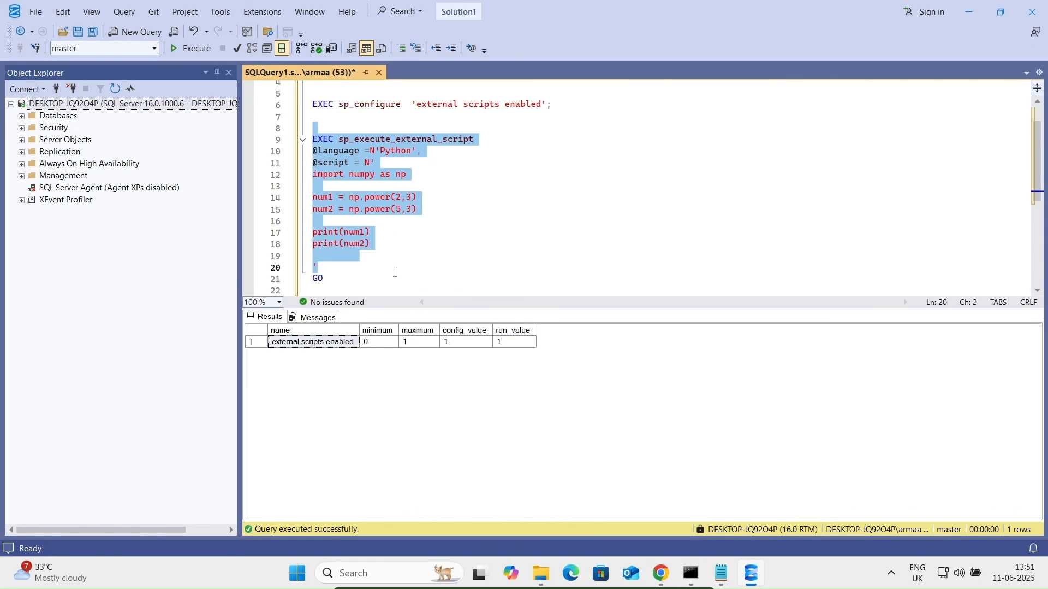
pyautogui.click(336, 281)
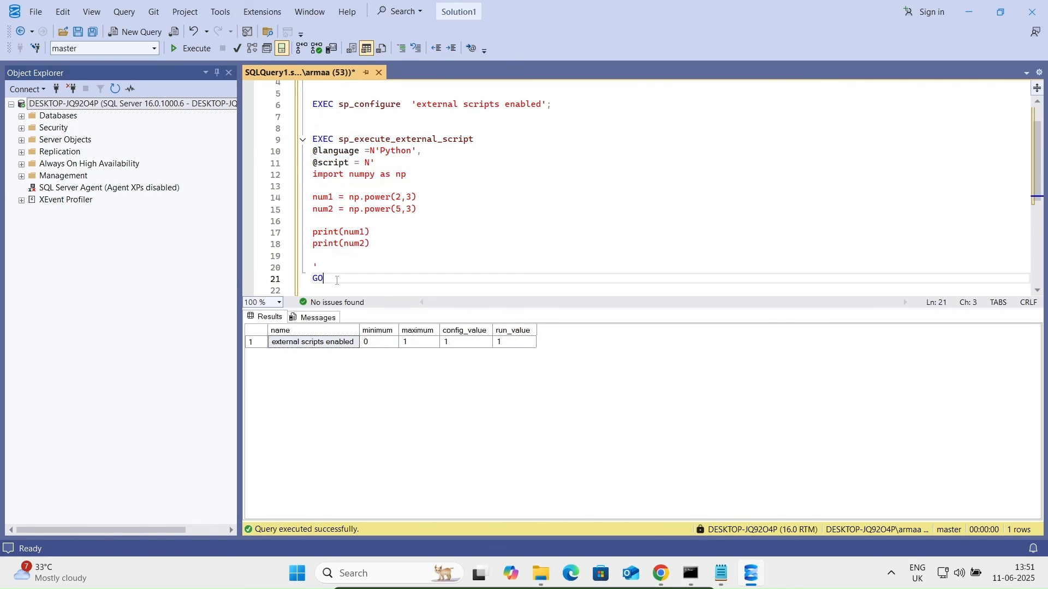
pyautogui.hotkey('shift', 'Up')
pyautogui.hotkey('shift', 'Up')
pyautogui.hotkey('shift', 'Up')
pyautogui.hotkey('shift', 'Up')
pyautogui.hotkey('shift', 'Up')
pyautogui.hotkey('shift', 'Up')
pyautogui.hotkey('shift', 'Up')
pyautogui.hotkey('shift', 'Up')
pyautogui.hotkey('shift', 'Up')
pyautogui.hotkey('shift', 'Up')
pyautogui.hotkey('shift', 'Up')
pyautogui.hotkey('shift', 'Up')
pyautogui.hotkey('shift', 'Up')
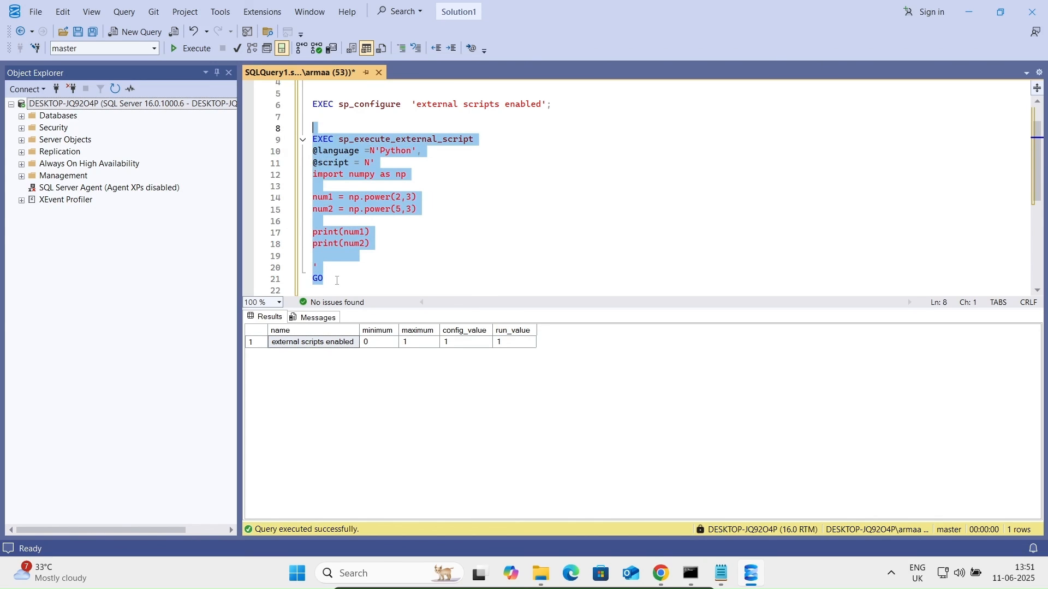
pyautogui.click(192, 49)
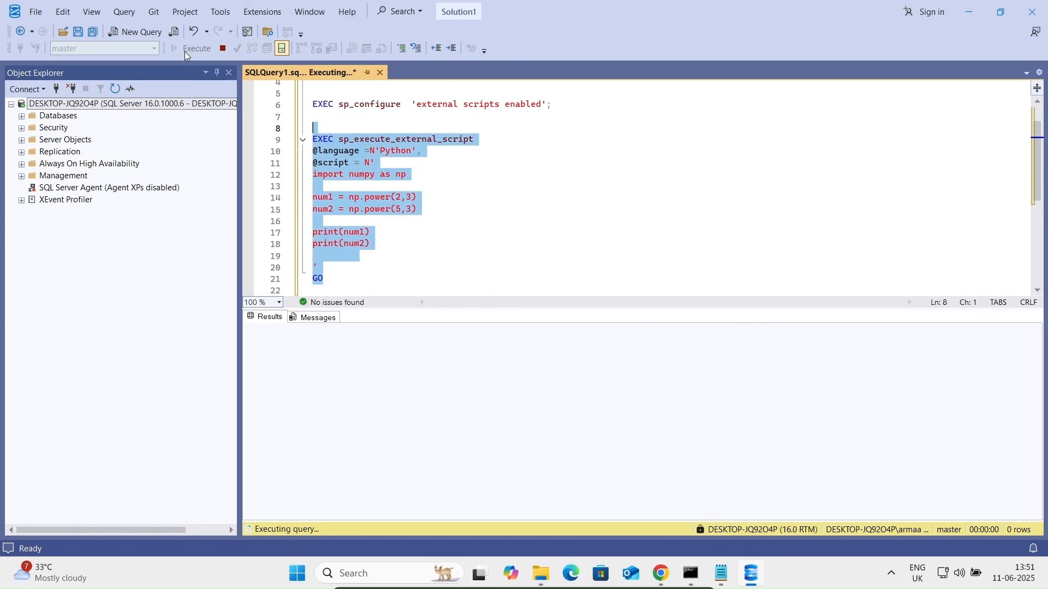